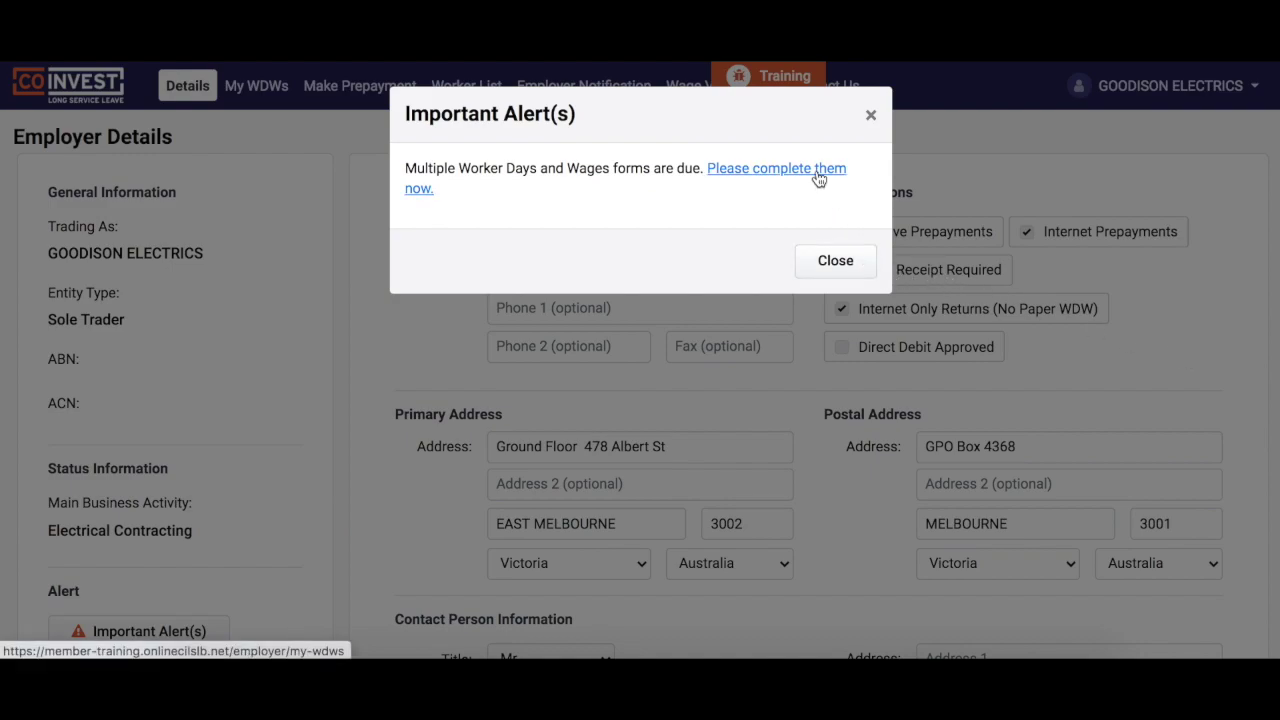
Close the Important Alert(s) popup about overdue Workers' Days and Wages forms
{"action": "left_click", "coordinate": [835, 260]}
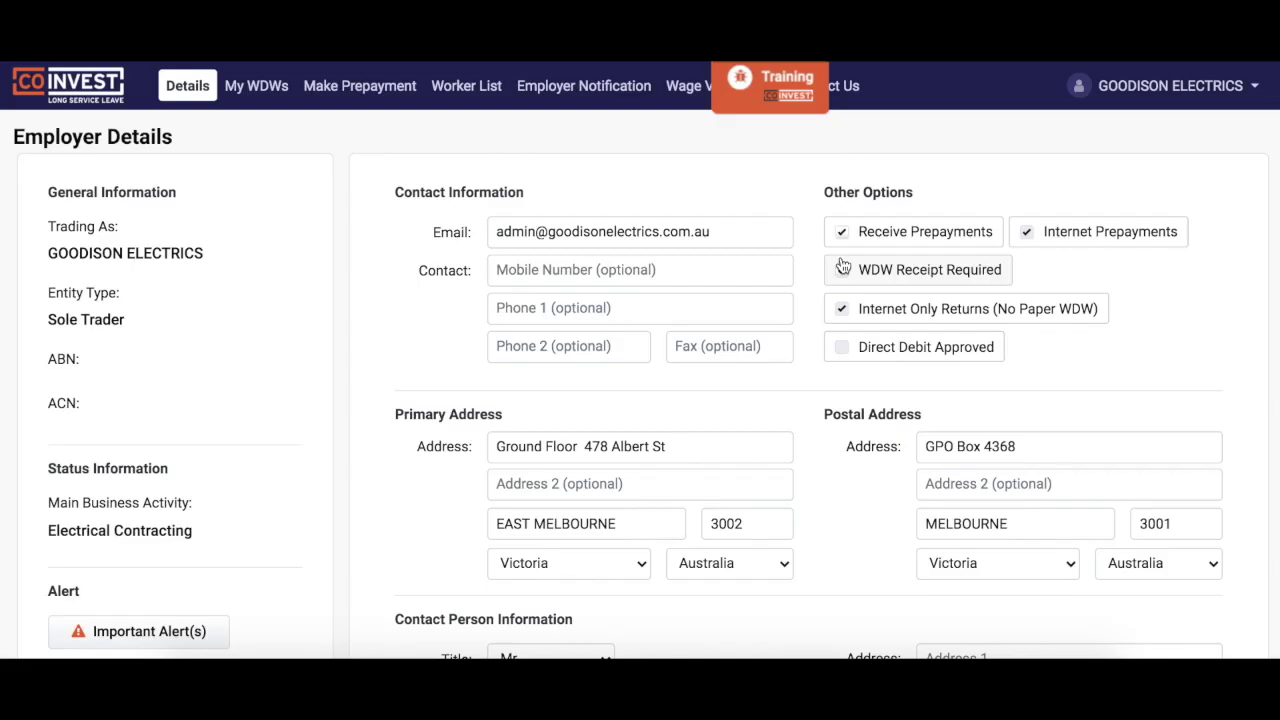
Start the 01 Jan 2021 to 31 Mar 2021 return from the My WDWs list
{"action": "left_click", "coordinate": [257, 86]}
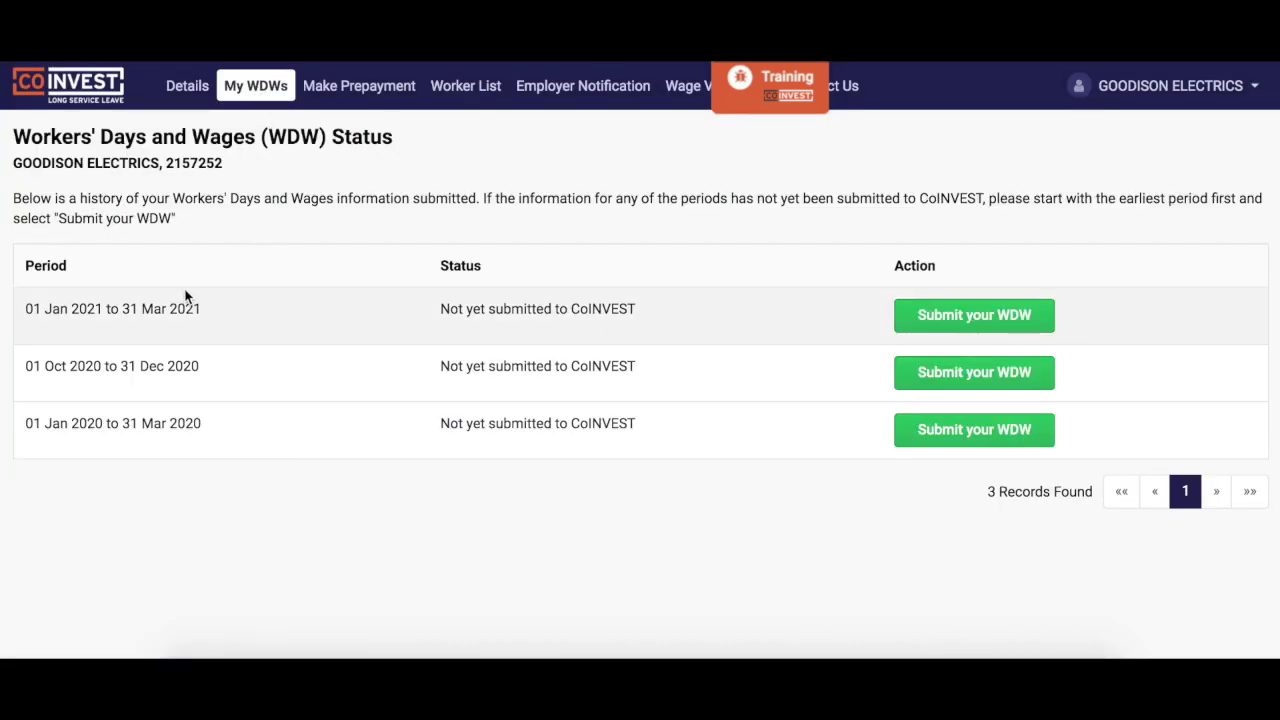
{"action": "left_click", "coordinate": [928, 314]}
{"action": "scroll", "coordinate": [796, 243], "scroll_direction": "down", "scroll_amount": 2}
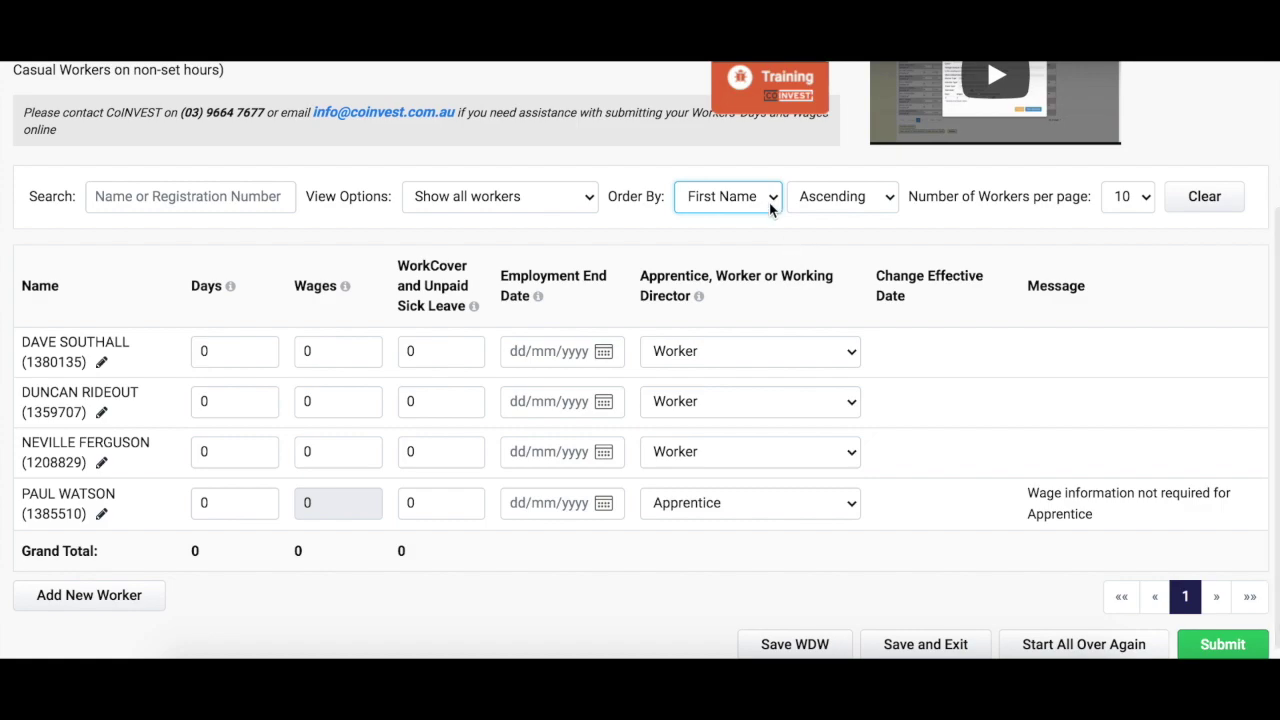
Sort workers by First Name ascending, show 10 per page, and search for 'southall'
{"action": "left_click", "coordinate": [771, 199]}
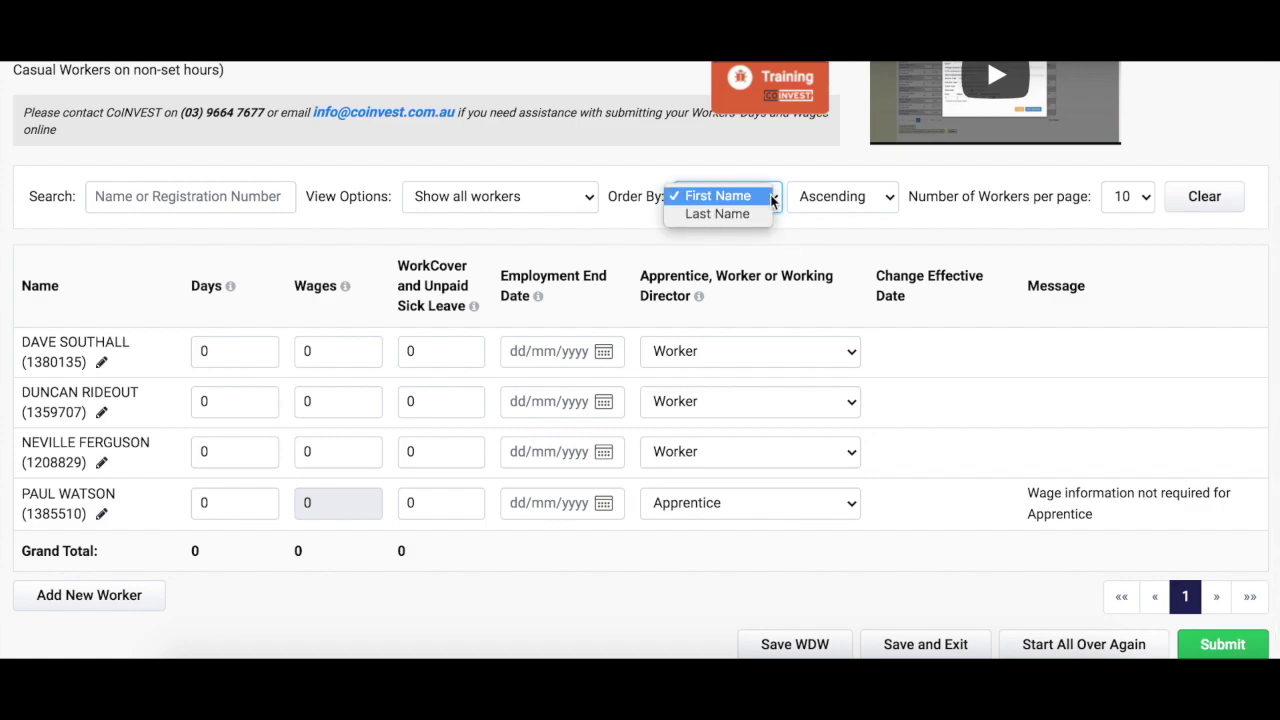
{"action": "left_click", "coordinate": [771, 199]}
{"action": "left_click", "coordinate": [879, 199]}
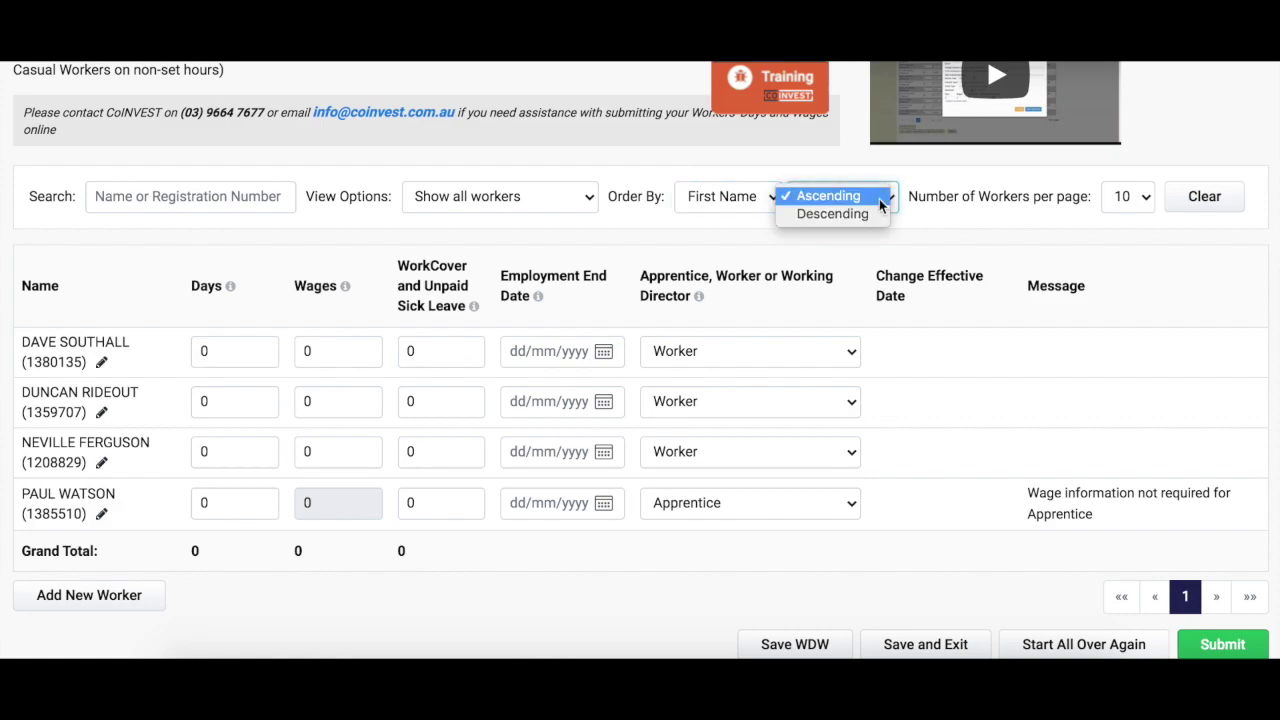
{"action": "left_click", "coordinate": [963, 223]}
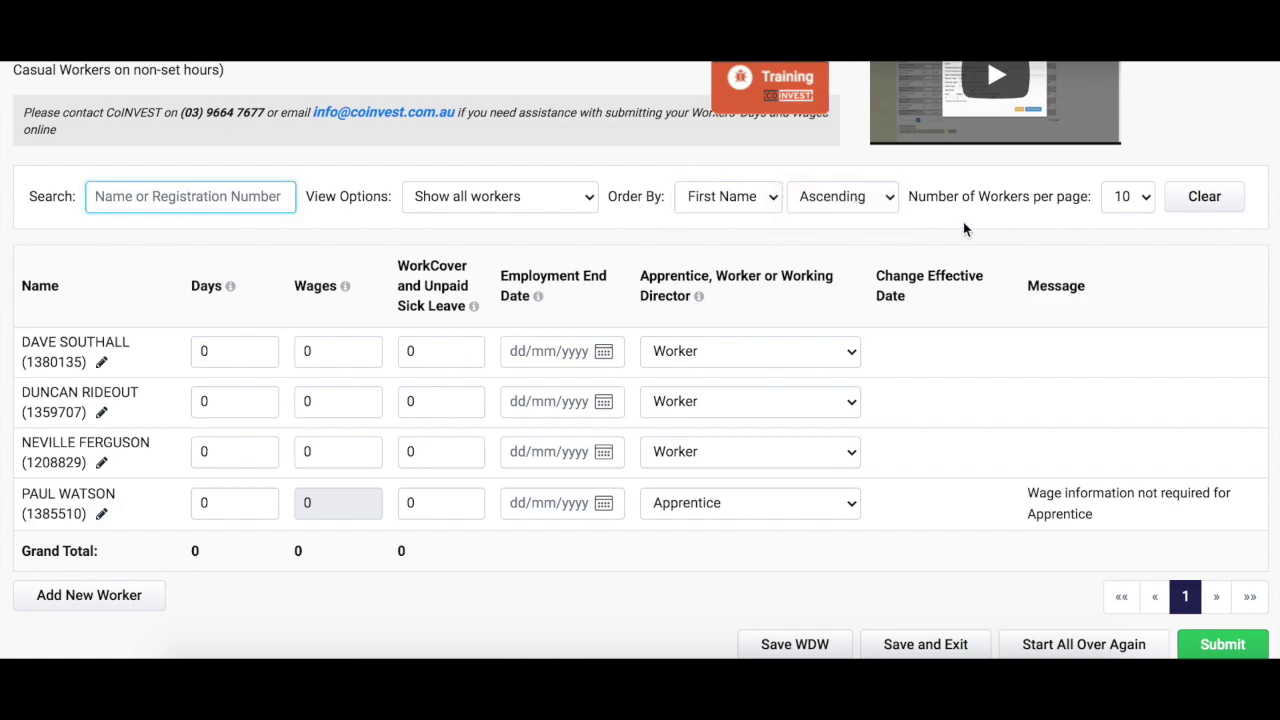
{"action": "left_click", "coordinate": [1116, 199]}
{"action": "left_click", "coordinate": [1130, 212]}
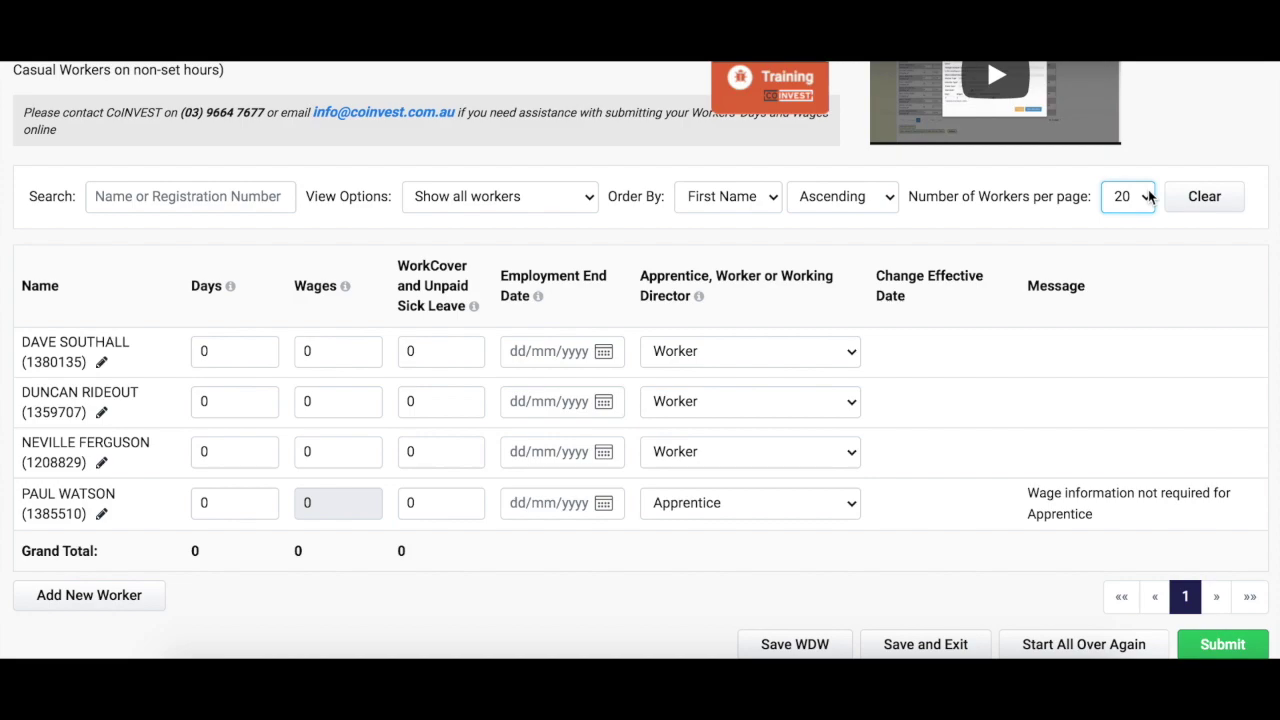
{"action": "left_click", "coordinate": [1149, 197]}
{"action": "left_click", "coordinate": [1118, 177]}
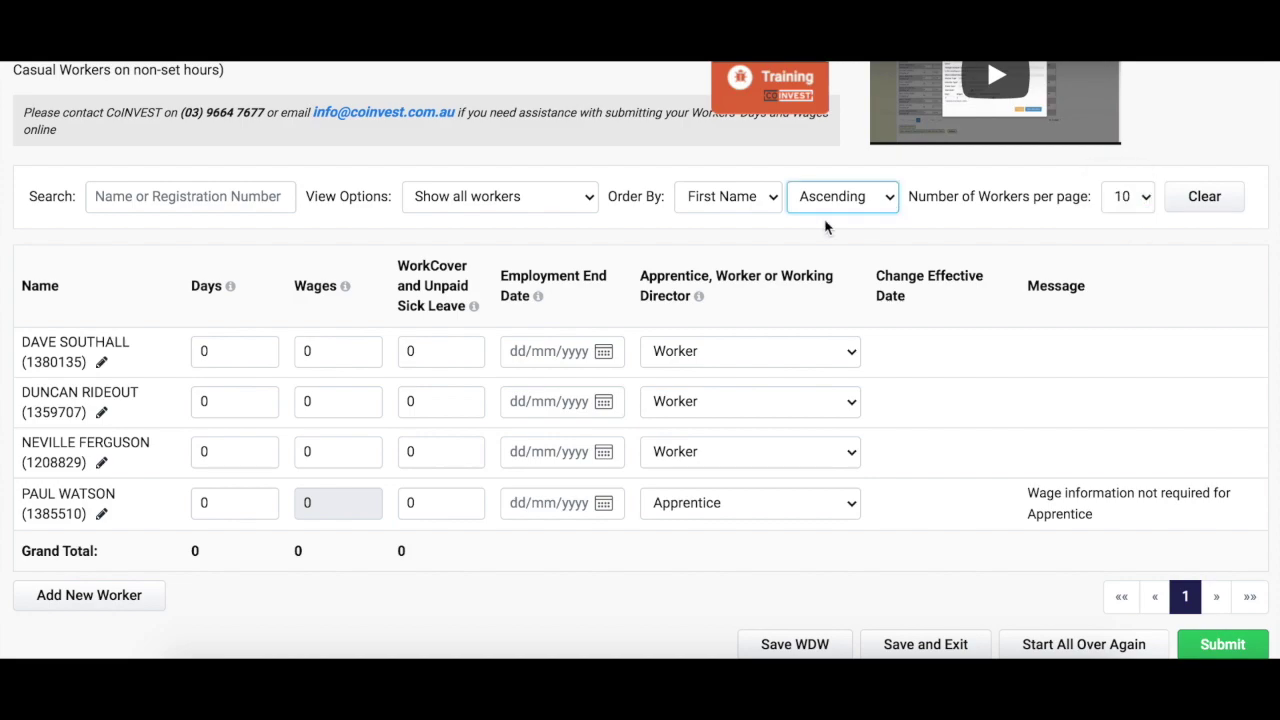
{"action": "left_click", "coordinate": [250, 198]}
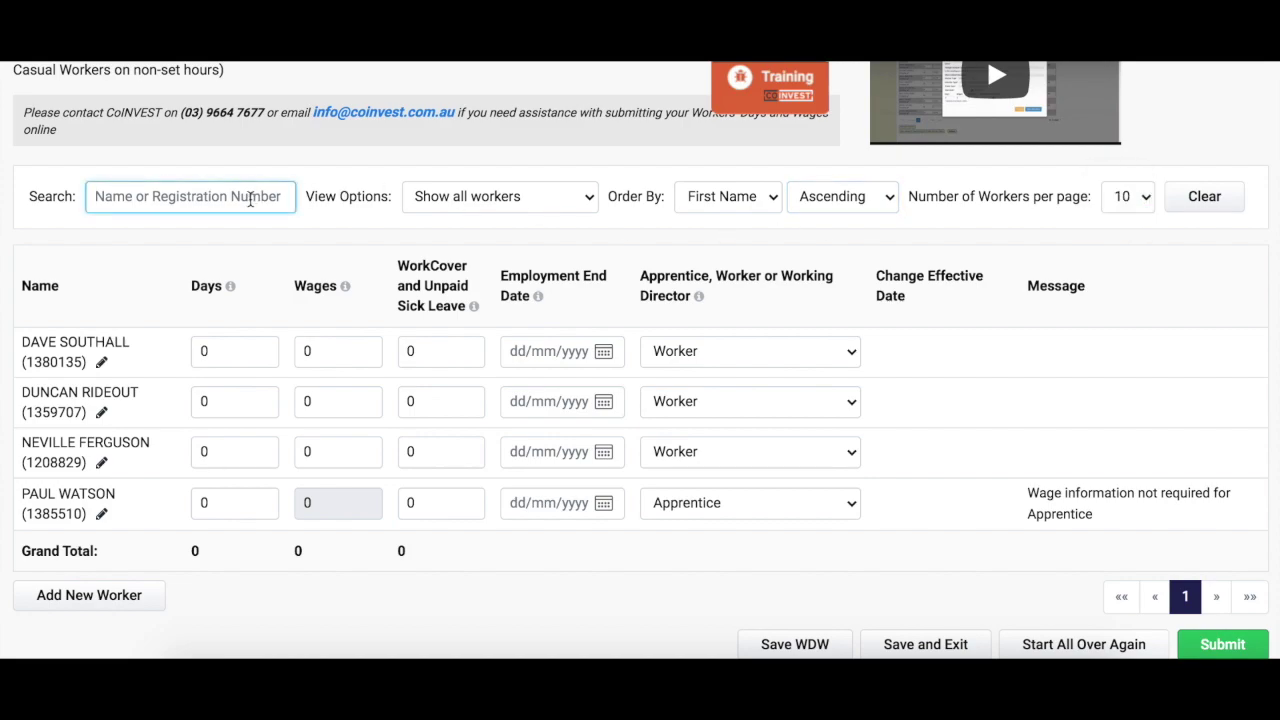
{"action": "type", "text": "southall"}
Clear the search and give the first worker 65 days and 11960 wages
{"action": "key", "text": "BackSpace"}
{"action": "key", "text": "BackSpace"}
{"action": "key", "text": "BackSpace"}
{"action": "key", "text": "BackSpace"}
{"action": "key", "text": "BackSpace"}
{"action": "key", "text": "BackSpace"}
{"action": "key", "text": "BackSpace"}
{"action": "key", "text": "BackSpace"}
{"action": "left_click", "coordinate": [235, 351]}
{"action": "key", "text": "BackSpace"}
{"action": "type", "text": "65"}
{"action": "left_click", "coordinate": [317, 354]}
{"action": "key", "text": "BackSpace"}
{"action": "type", "text": "11960"}
Give the second worker 65 days and 11908 wages
{"action": "left_click", "coordinate": [220, 402]}
{"action": "key", "text": "BackSpace"}
{"action": "type", "text": "65"}
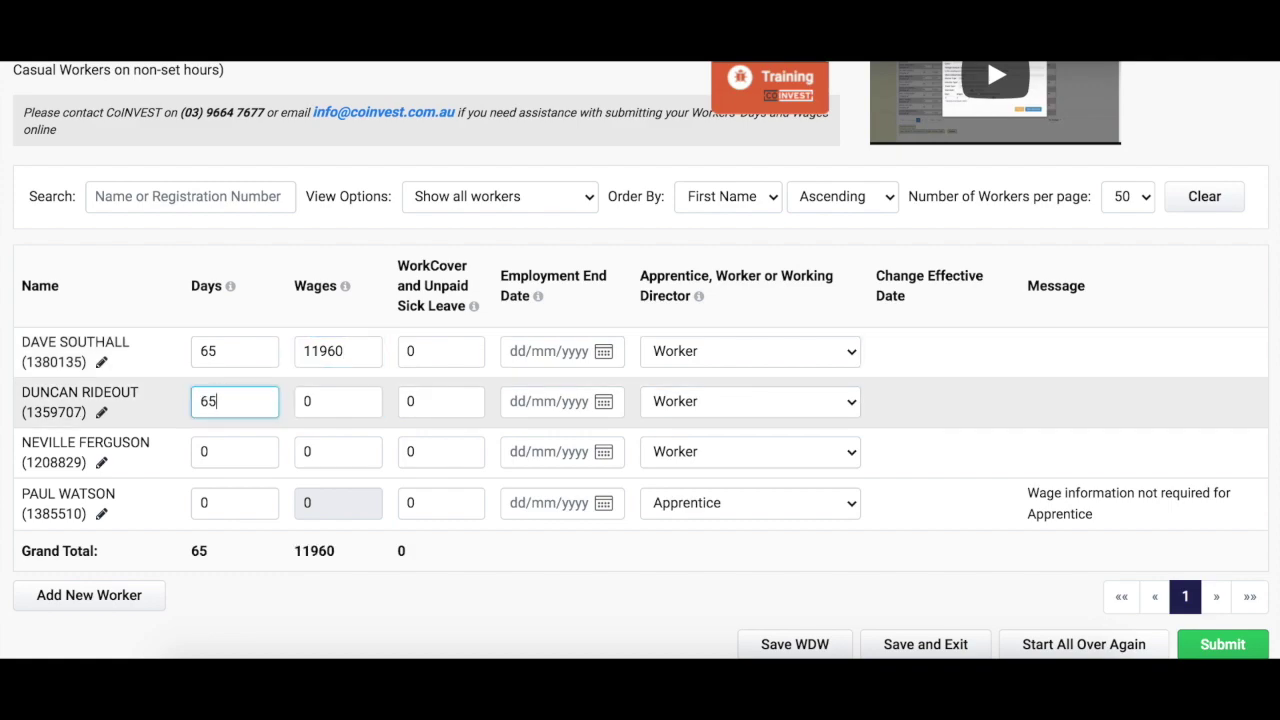
{"action": "left_click", "coordinate": [312, 405]}
{"action": "key", "text": "BackSpace"}
{"action": "type", "text": "11908"}
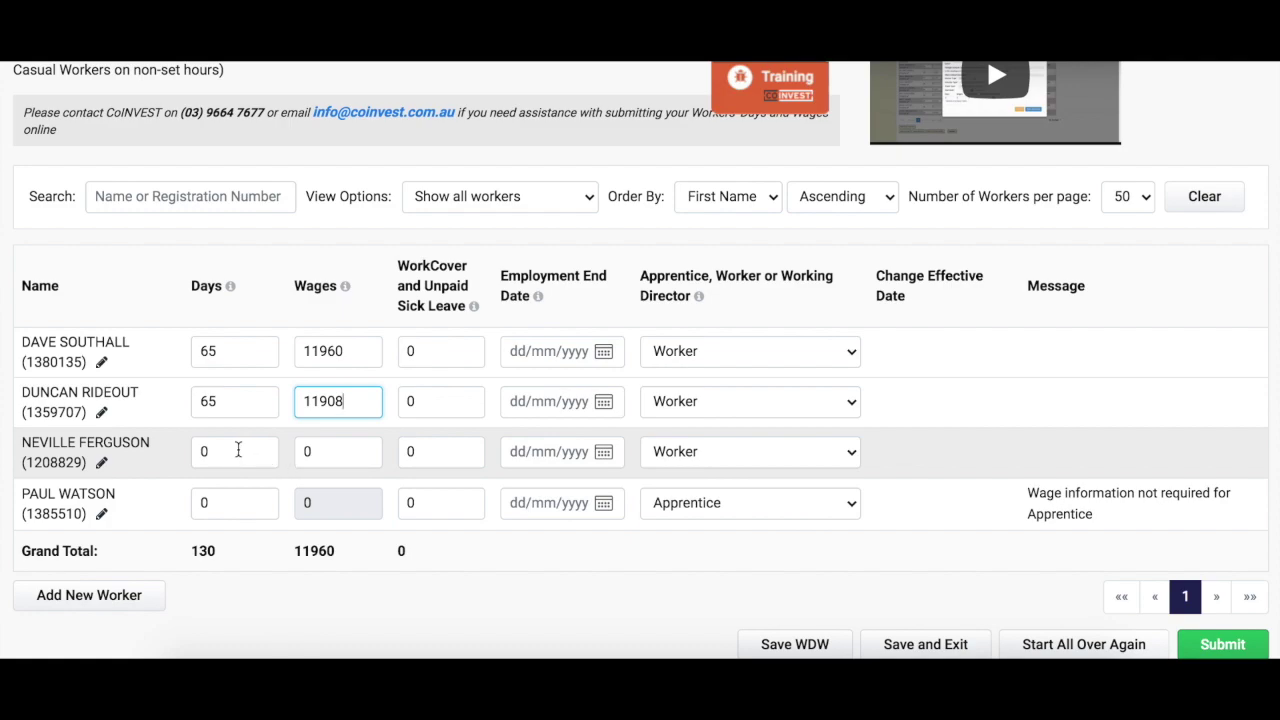
Give the third worker 54 days, 10530 wages and 12 sick-leave days
{"action": "left_click", "coordinate": [238, 450]}
{"action": "key", "text": "BackSpace"}
{"action": "type", "text": "54"}
{"action": "left_click", "coordinate": [320, 452]}
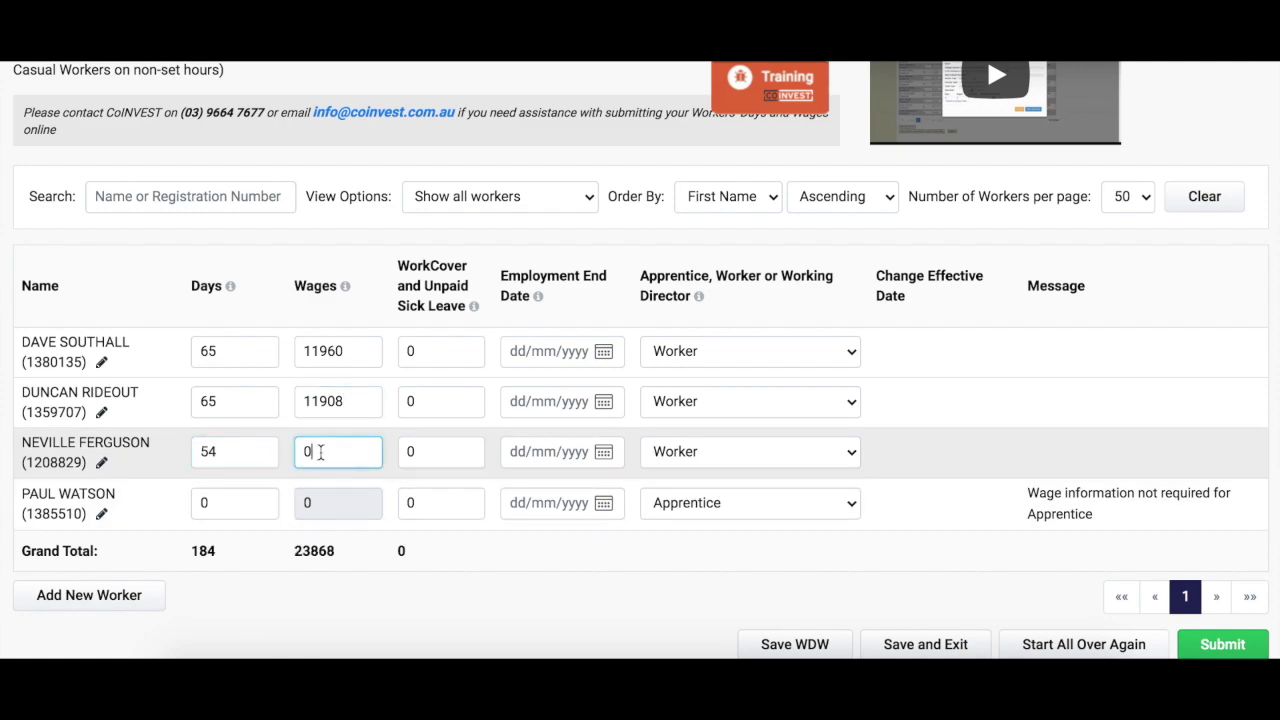
{"action": "key", "text": "BackSpace"}
{"action": "type", "text": "10530"}
{"action": "left_click", "coordinate": [420, 452]}
{"action": "key", "text": "BackSpace"}
{"action": "type", "text": "12"}
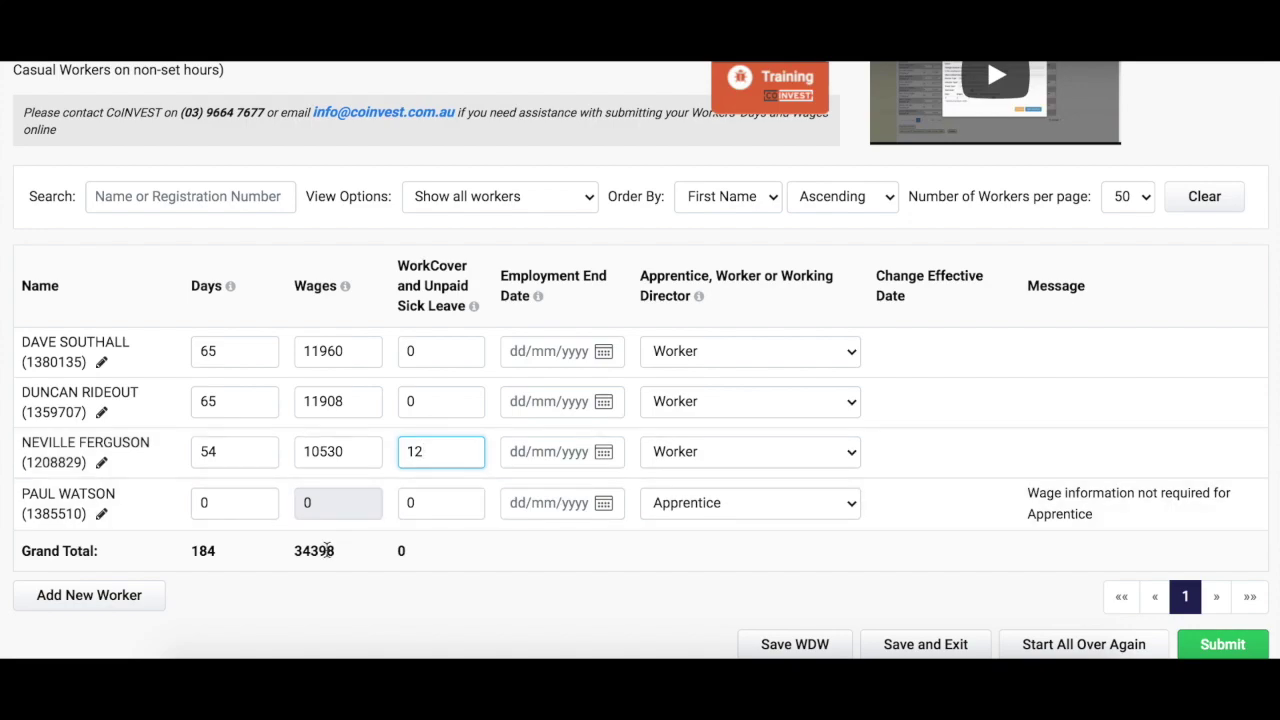
Give the apprentice 65 days so the totals update
{"action": "left_click", "coordinate": [221, 504]}
{"action": "key", "text": "BackSpace"}
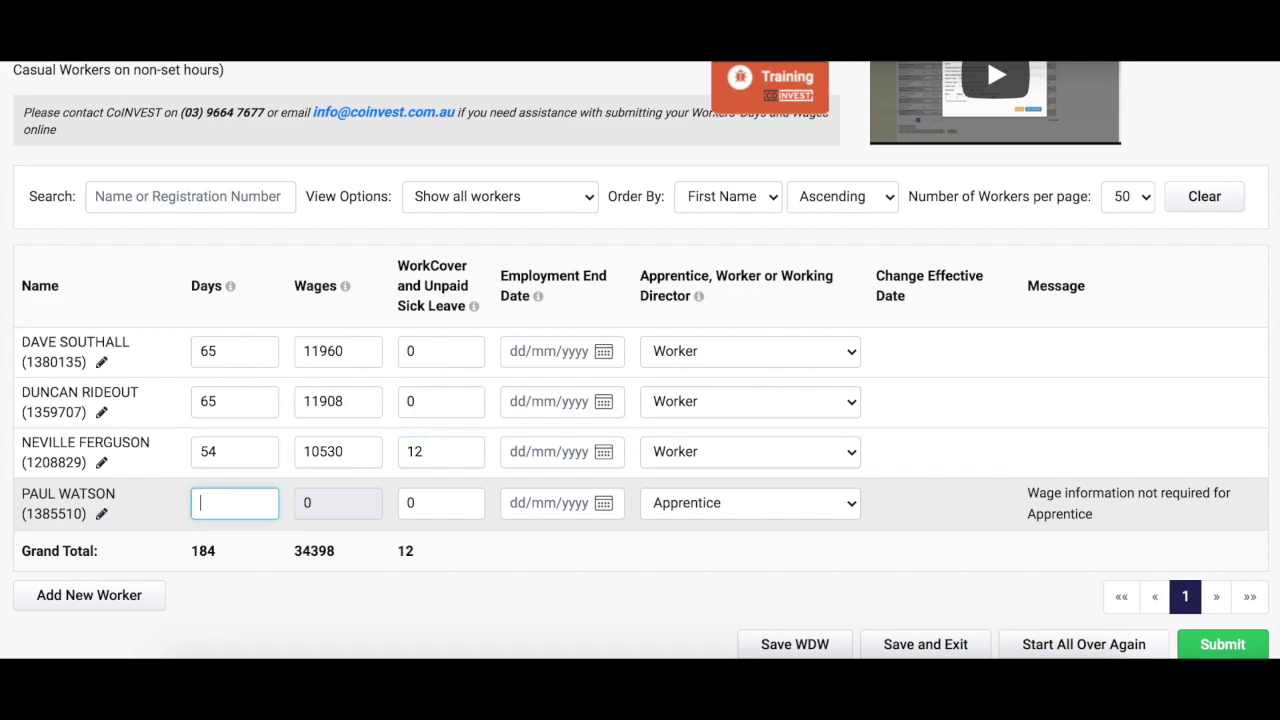
{"action": "type", "text": "65"}
{"action": "left_click", "coordinate": [356, 512]}
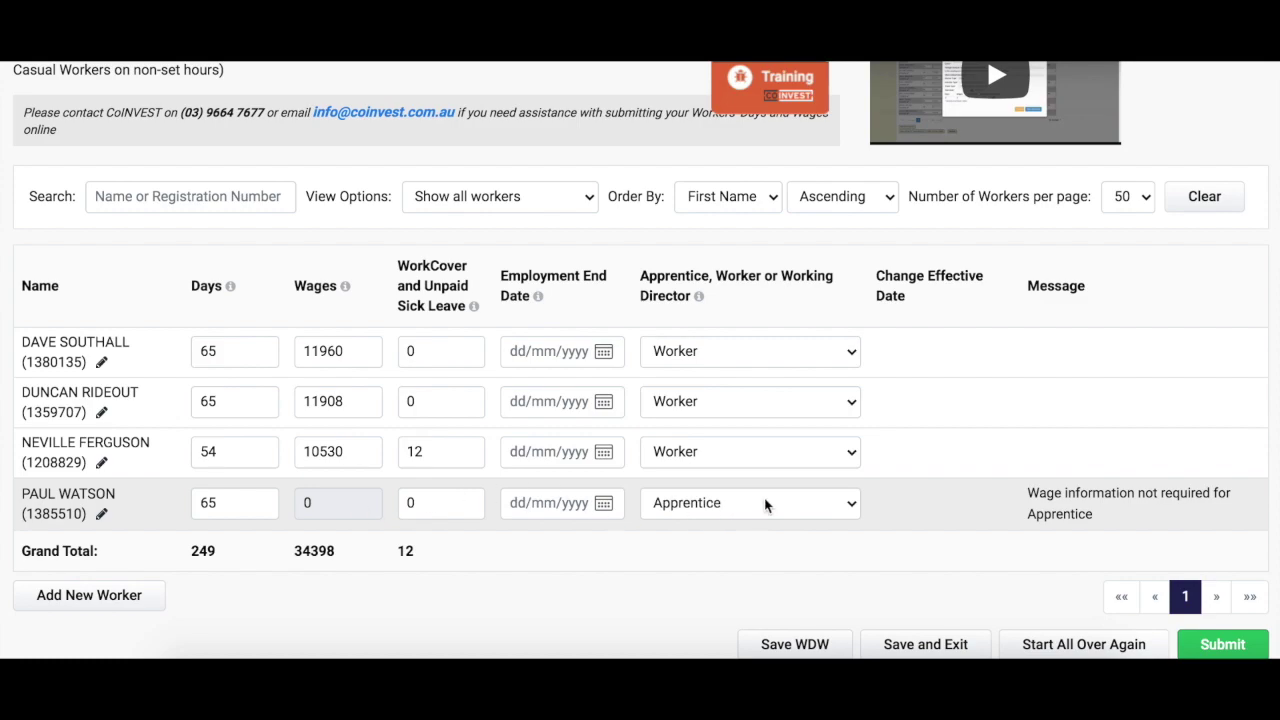
Change the apprentice to Worker effective 01/02/2021
{"action": "left_click", "coordinate": [851, 510]}
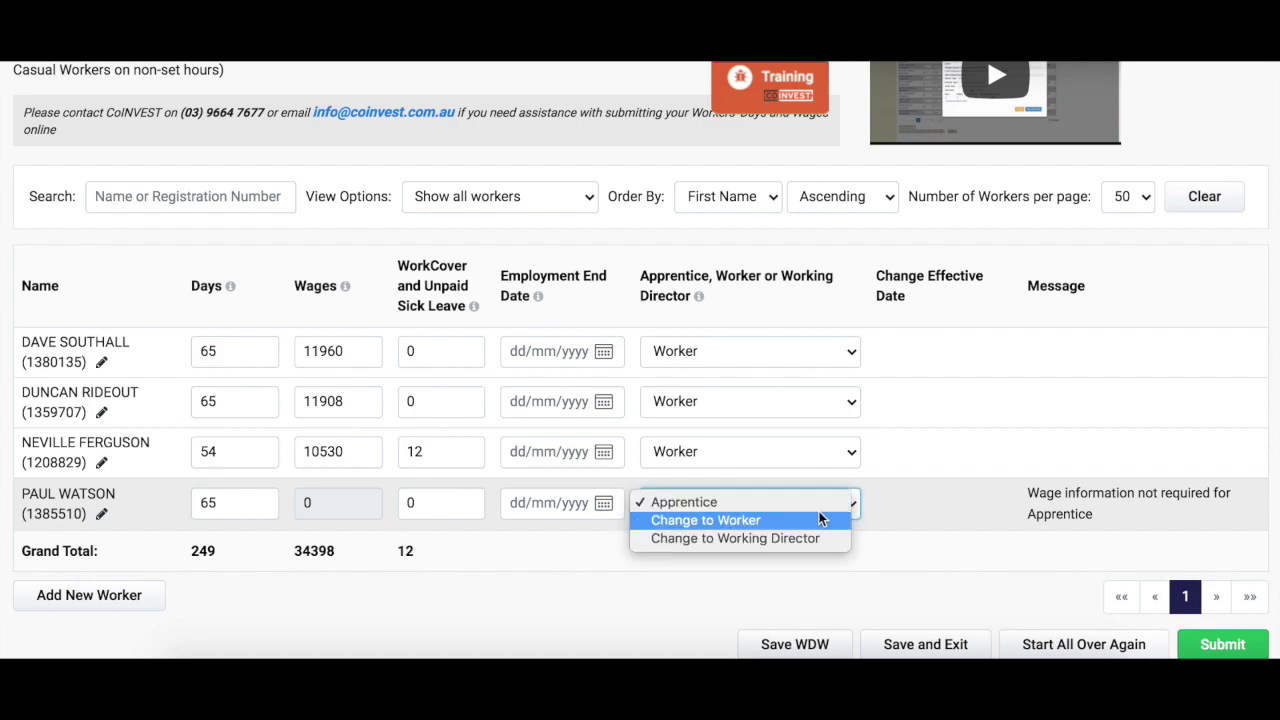
{"action": "left_click", "coordinate": [795, 522]}
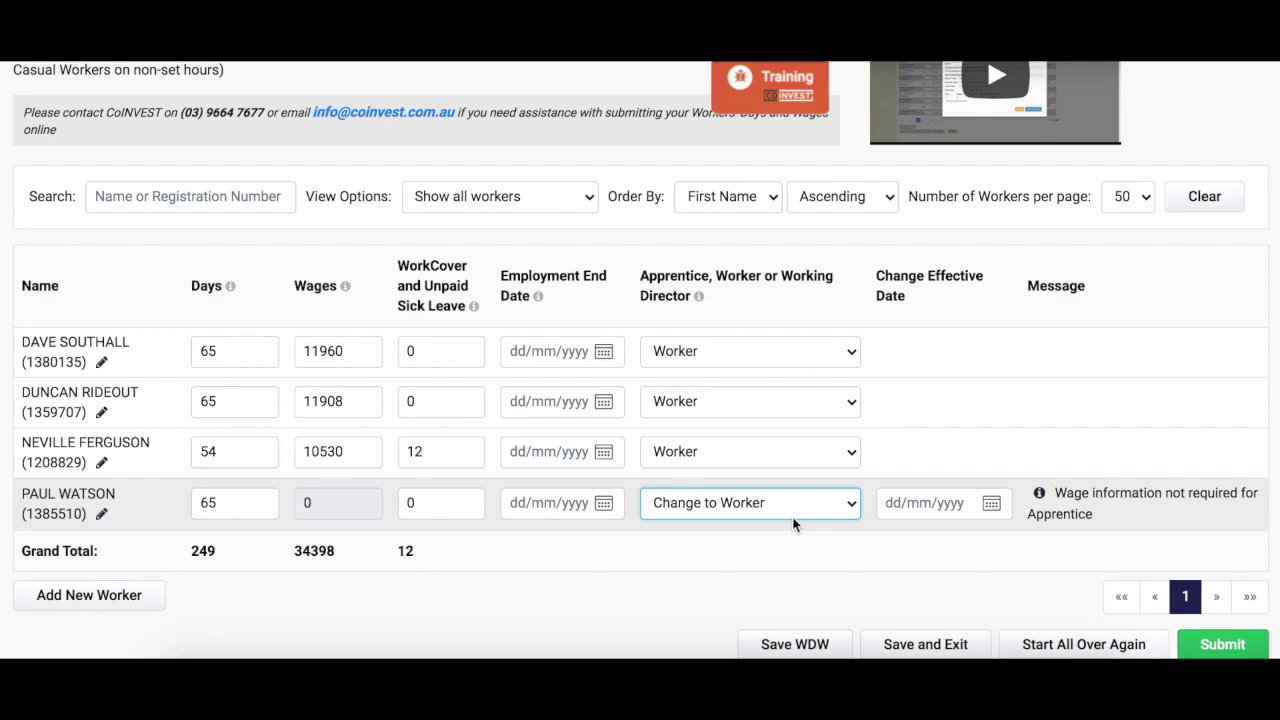
{"action": "left_click", "coordinate": [893, 503]}
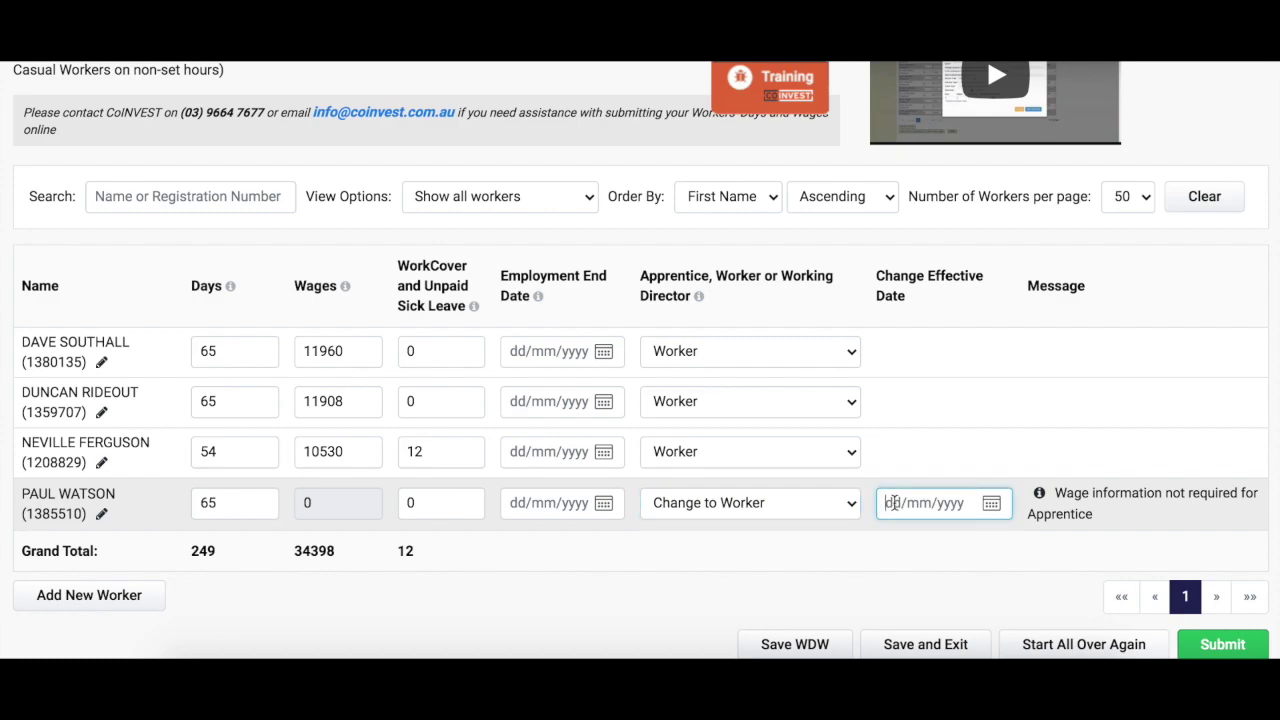
{"action": "type", "text": "01/02/2021"}
{"action": "left_click", "coordinate": [983, 476]}
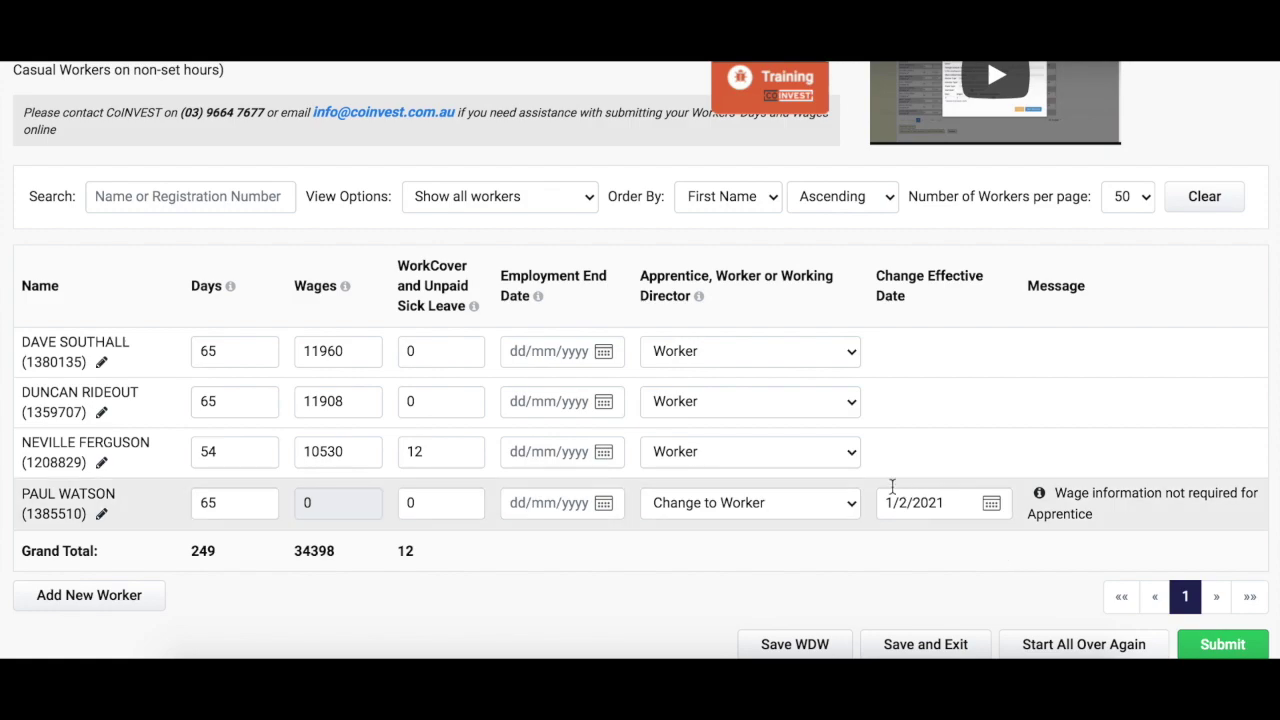
Set the second worker's employment end date to 15/02/2021
{"action": "left_click", "coordinate": [551, 400]}
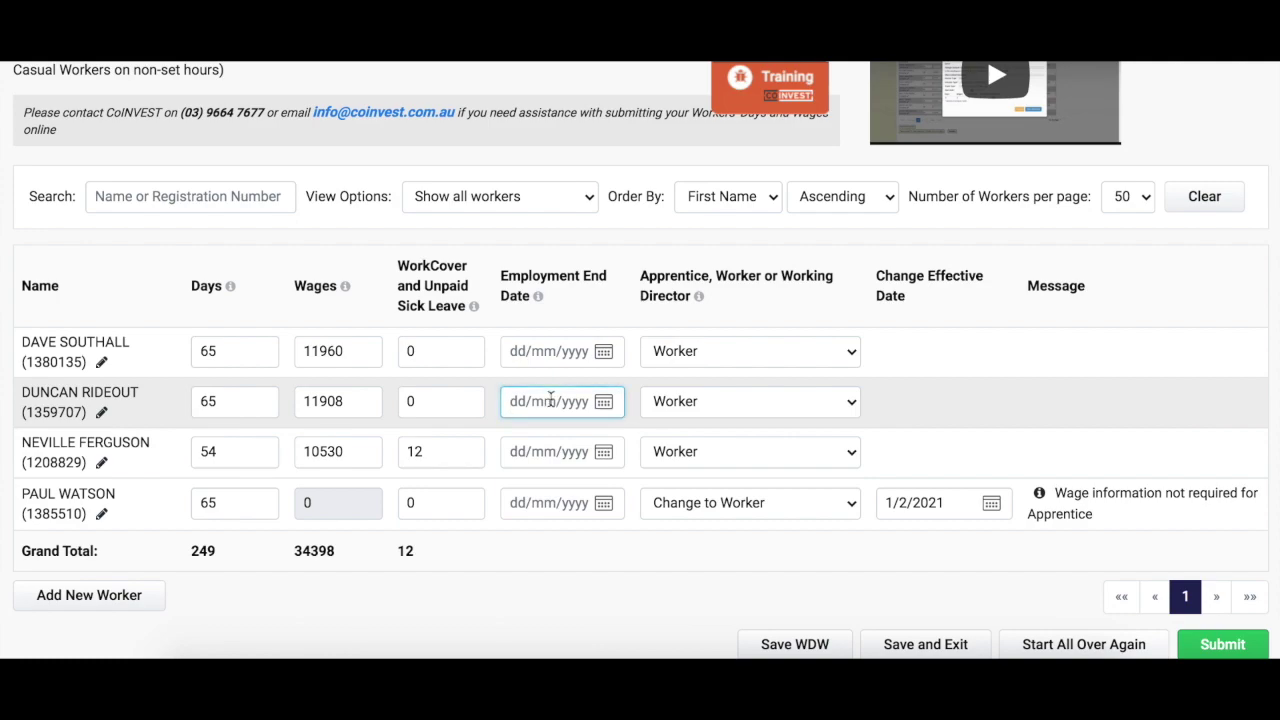
{"action": "type", "text": "15/"}
{"action": "type", "text": "02/"}
{"action": "type", "text": "2021"}
{"action": "left_click", "coordinate": [769, 317]}
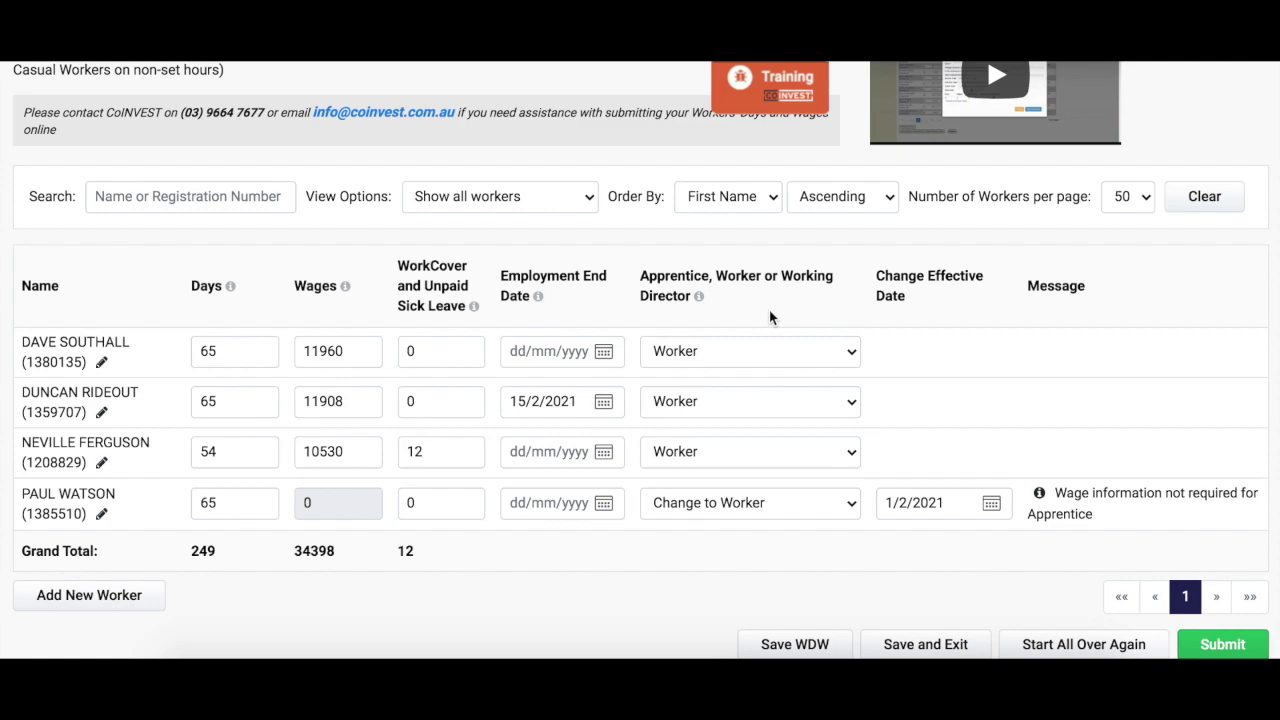
{"action": "scroll", "coordinate": [769, 310], "scroll_direction": "down", "scroll_amount": 1}
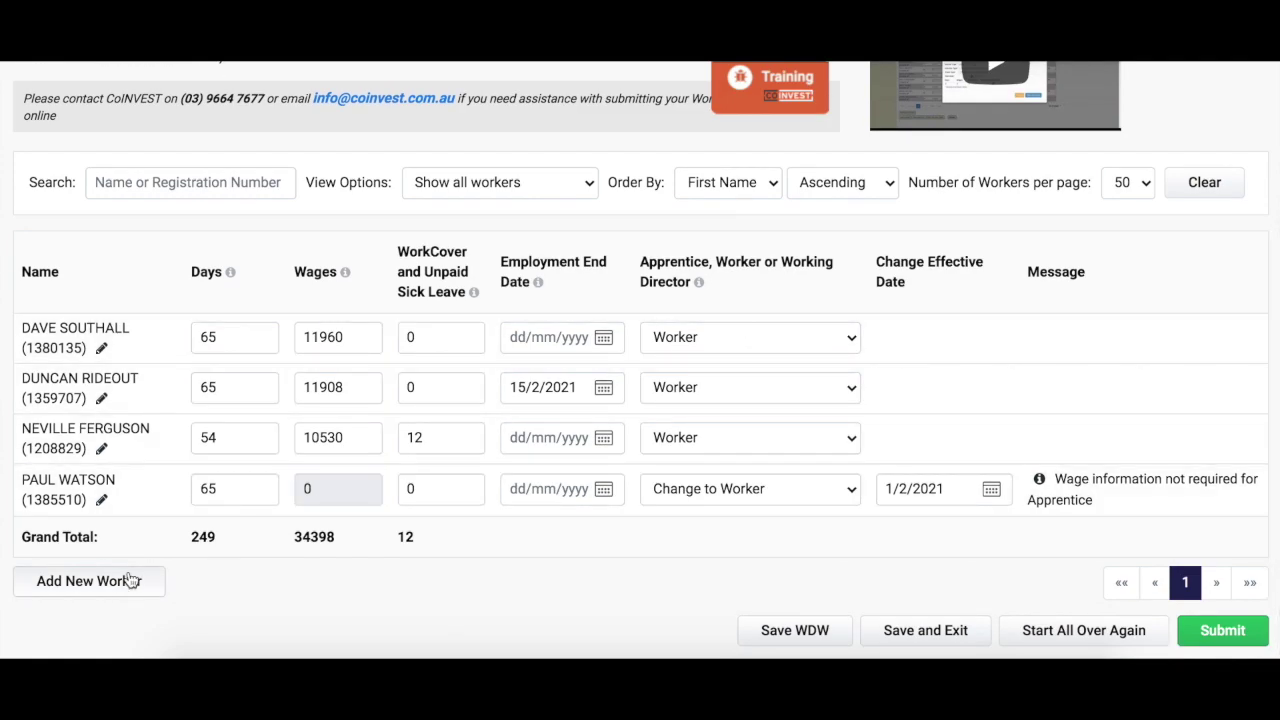
Add a new worker titled Mr with name, date of birth, CoINVEST number, e-mail and mobile
{"action": "left_click", "coordinate": [124, 582]}
{"action": "left_click", "coordinate": [330, 206]}
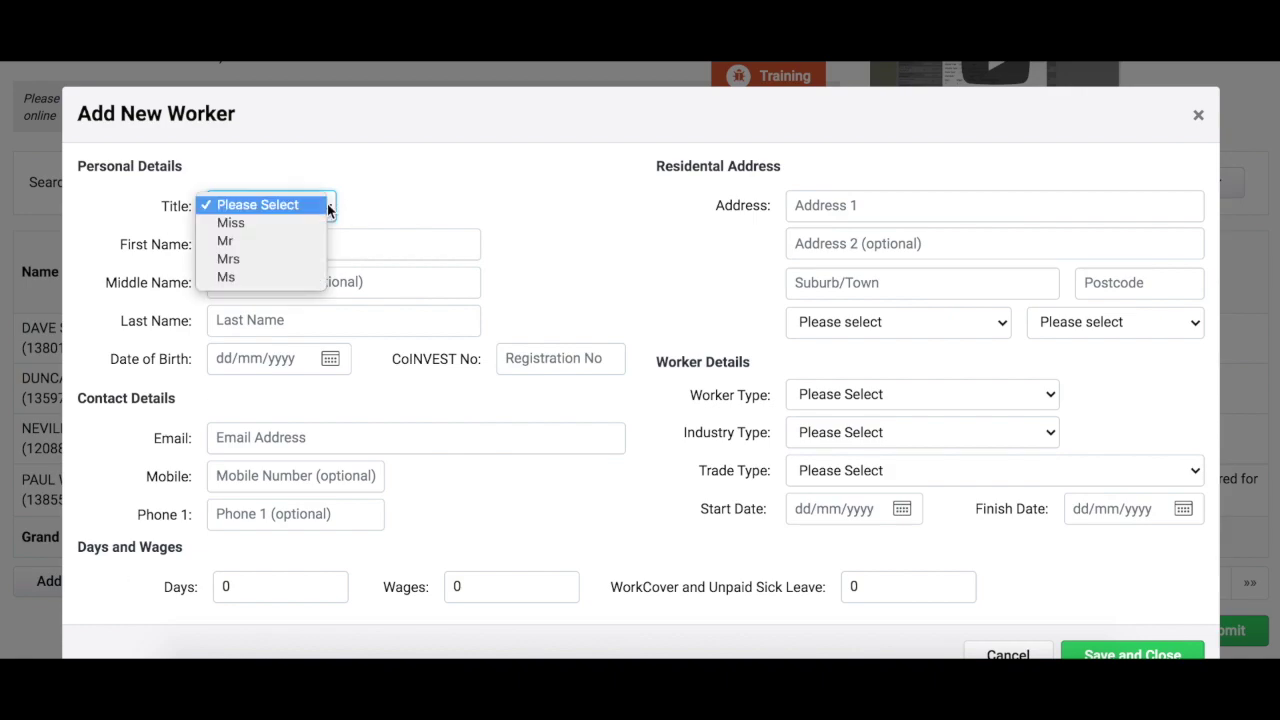
{"action": "left_click", "coordinate": [289, 238]}
{"action": "left_click", "coordinate": [296, 245]}
{"action": "left_click", "coordinate": [285, 320]}
{"action": "key", "text": "Tab"}
{"action": "type", "text": "01/01/1972"}
{"action": "left_click", "coordinate": [531, 358]}
{"action": "left_click", "coordinate": [410, 440]}
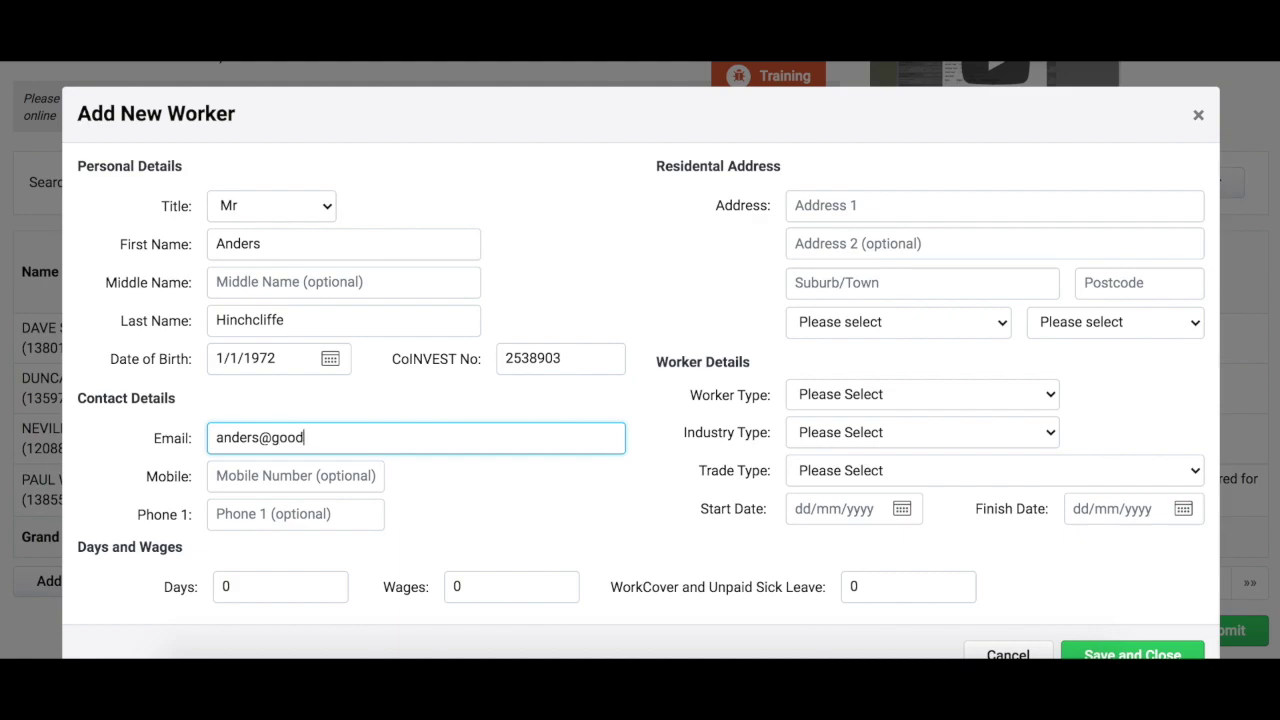
{"action": "key", "text": "Tab"}
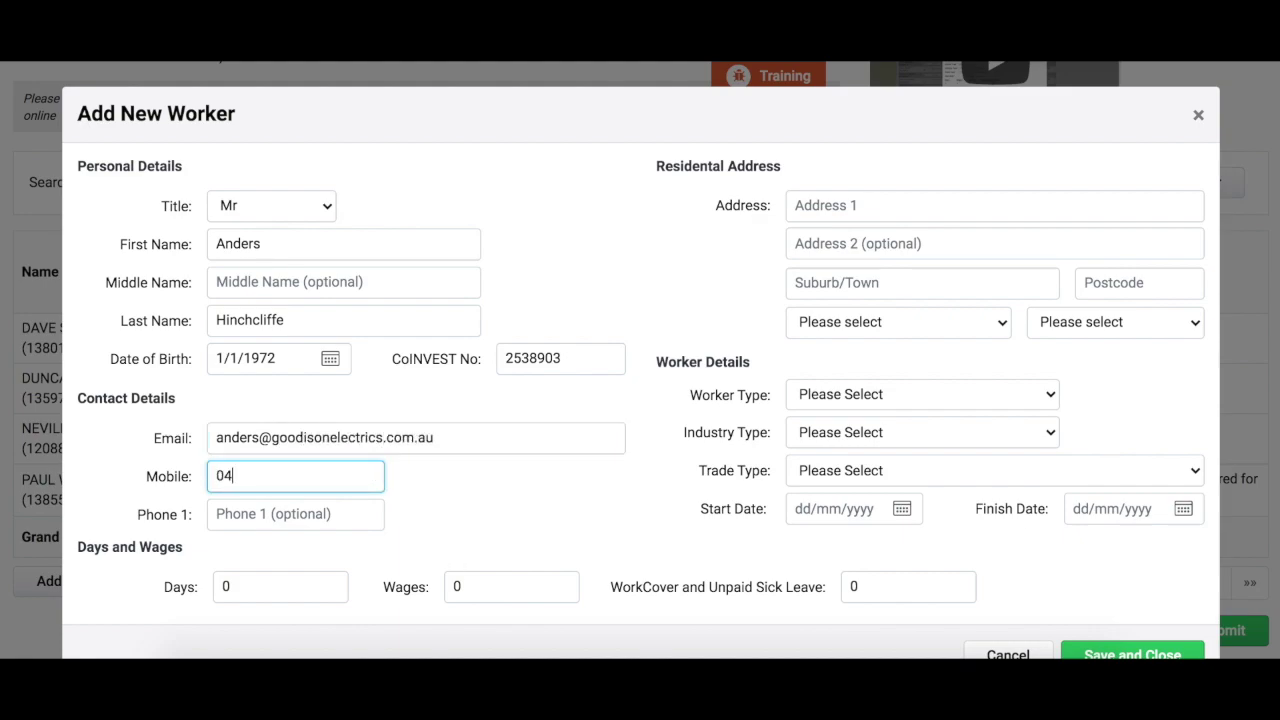
Enter the new worker's residential address, suburb and postcode, with state Victoria
{"action": "left_click", "coordinate": [843, 207]}
{"action": "key", "text": "Tab"}
{"action": "key", "text": "Tab"}
{"action": "type", "text": "Melbourne"}
{"action": "key", "text": "Tab"}
{"action": "type", "text": "3000"}
{"action": "left_click", "coordinate": [1011, 323]}
{"action": "left_click", "coordinate": [940, 465]}
Make him a Worker / Tradesman in Electrical, electrical worker trade, starting 01/03/2021
{"action": "left_click", "coordinate": [1033, 401]}
{"action": "left_click", "coordinate": [1033, 412]}
{"action": "left_click", "coordinate": [1044, 437]}
{"action": "left_click", "coordinate": [1044, 466]}
{"action": "left_click", "coordinate": [1025, 470]}
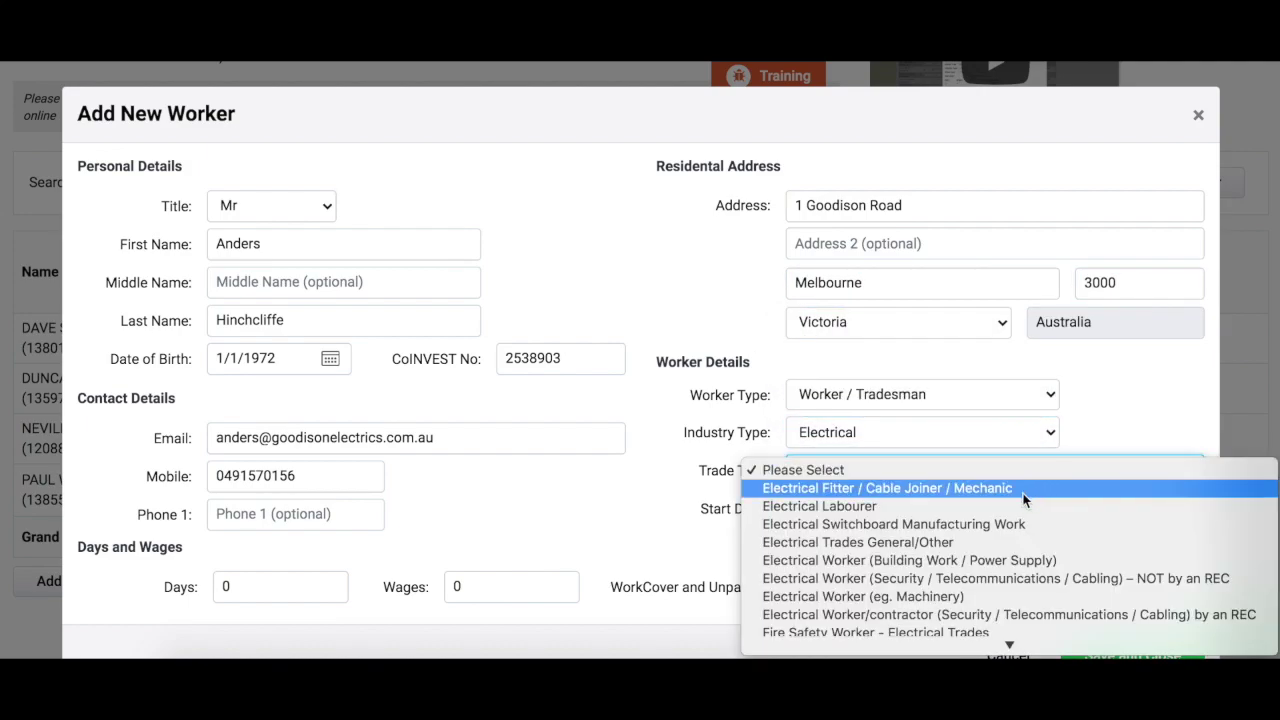
{"action": "left_click", "coordinate": [987, 615]}
{"action": "left_click", "coordinate": [848, 511]}
{"action": "type", "text": "01/03/2021"}
{"action": "left_click", "coordinate": [1087, 507]}
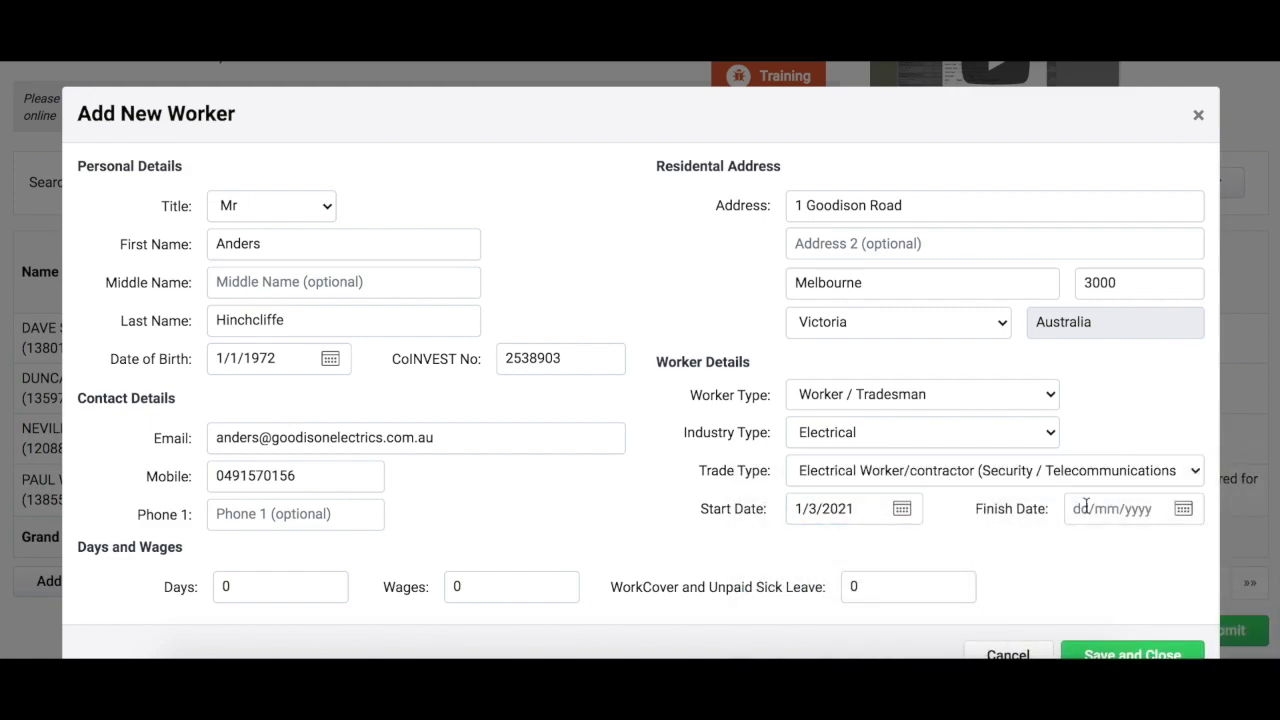
Enter 15 days and 4350 wages for the new worker and save him
{"action": "scroll", "coordinate": [1086, 507], "scroll_direction": "down", "scroll_amount": 1}
{"action": "left_click", "coordinate": [249, 537]}
{"action": "type", "text": "15"}
{"action": "key", "text": "Tab"}
{"action": "type", "text": "4350"}
{"action": "left_click", "coordinate": [1091, 520]}
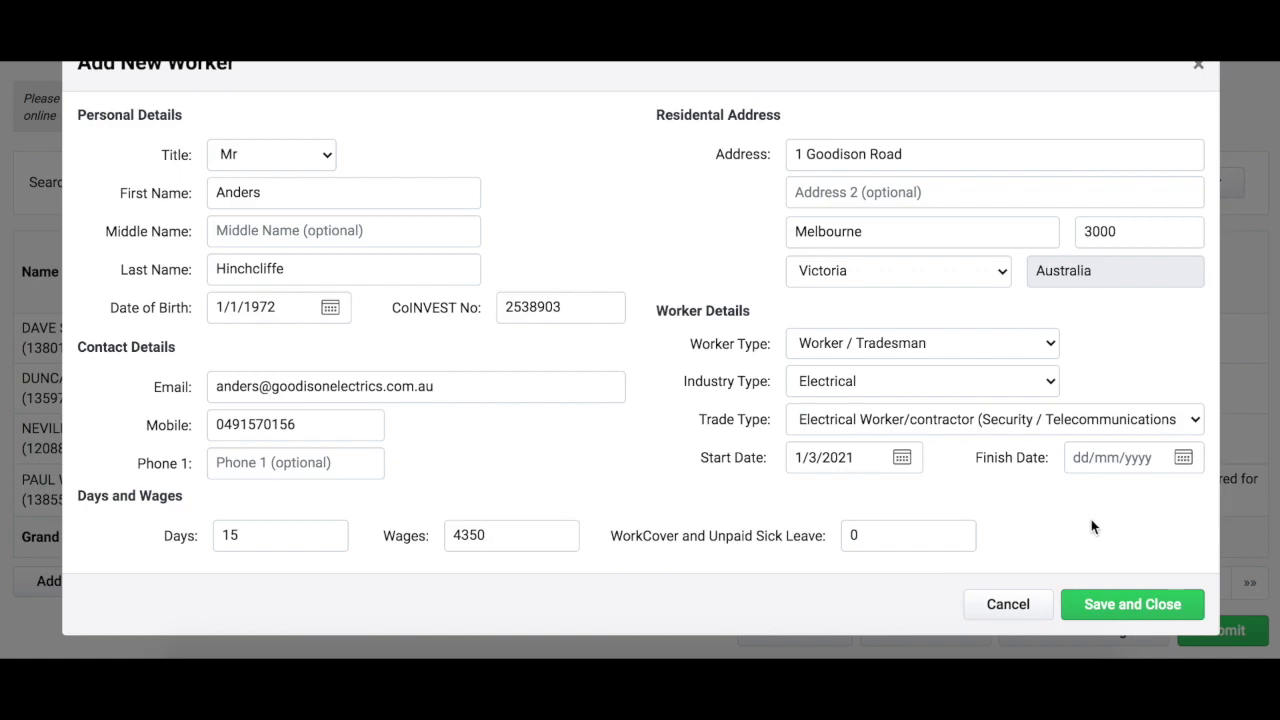
{"action": "left_click", "coordinate": [1144, 606]}
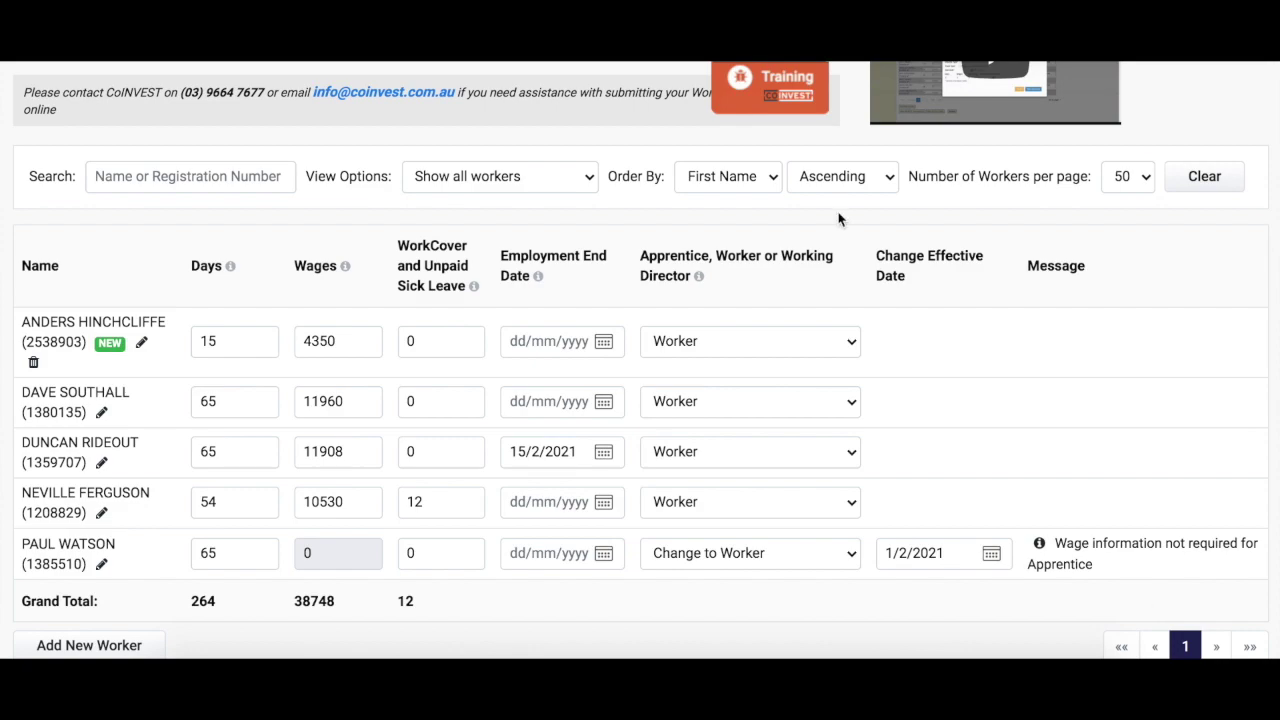
{"action": "left_click", "coordinate": [590, 186]}
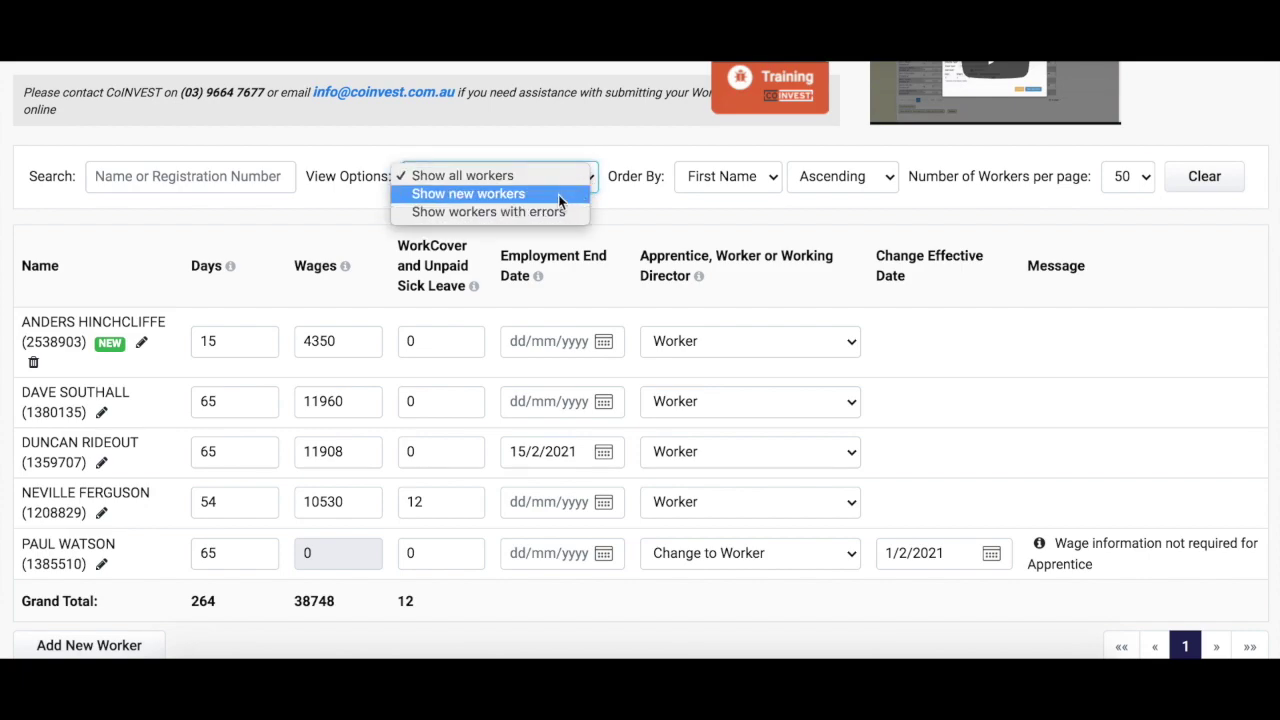
{"action": "left_click", "coordinate": [558, 194]}
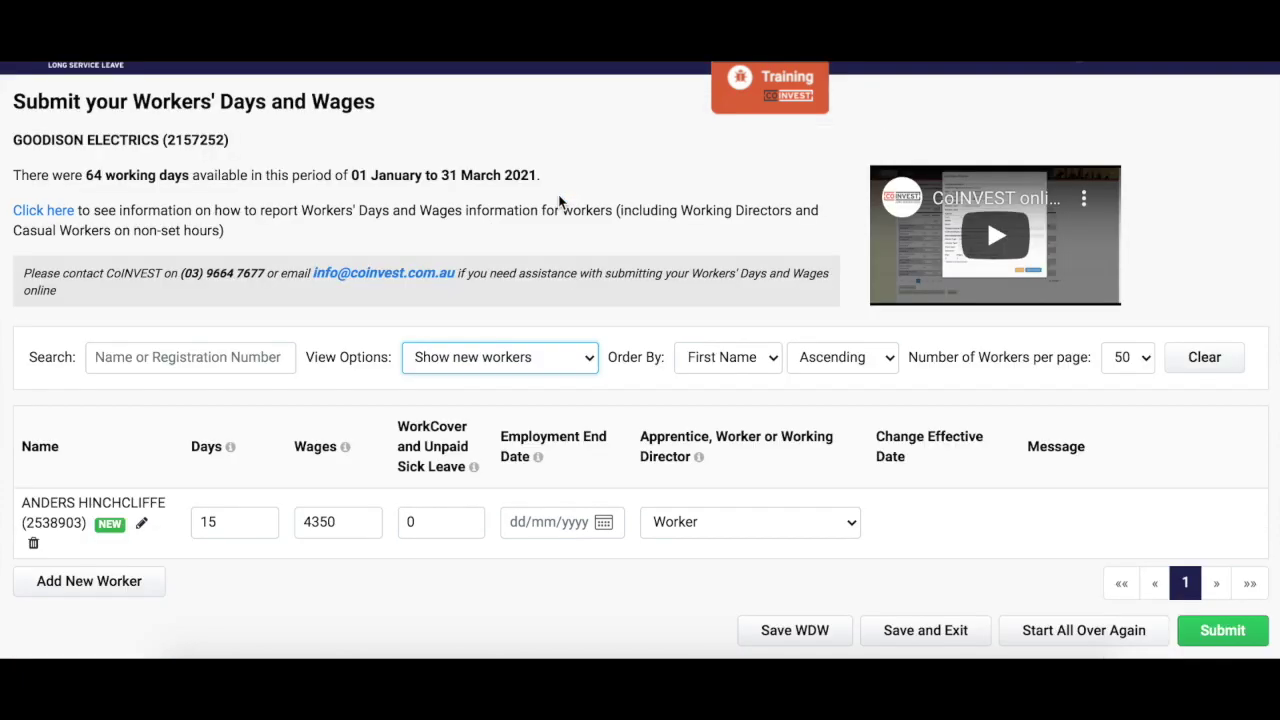
{"action": "left_click", "coordinate": [592, 362]}
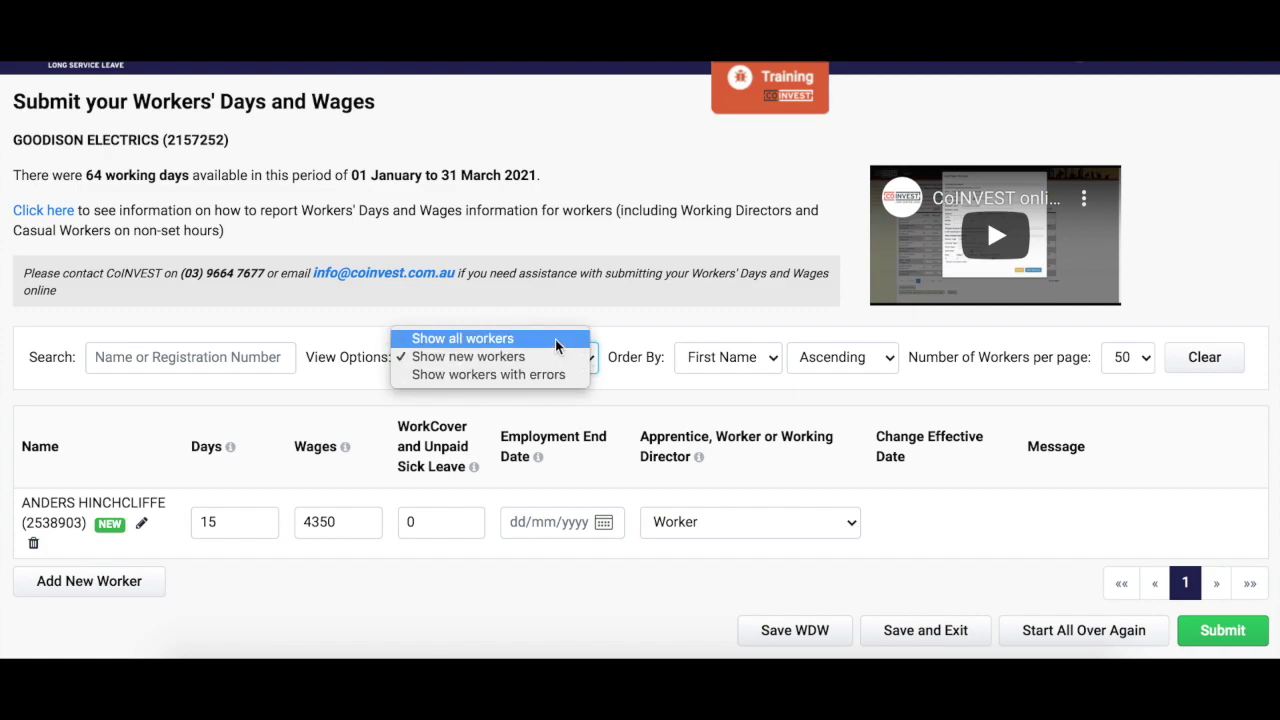
{"action": "left_click", "coordinate": [555, 339]}
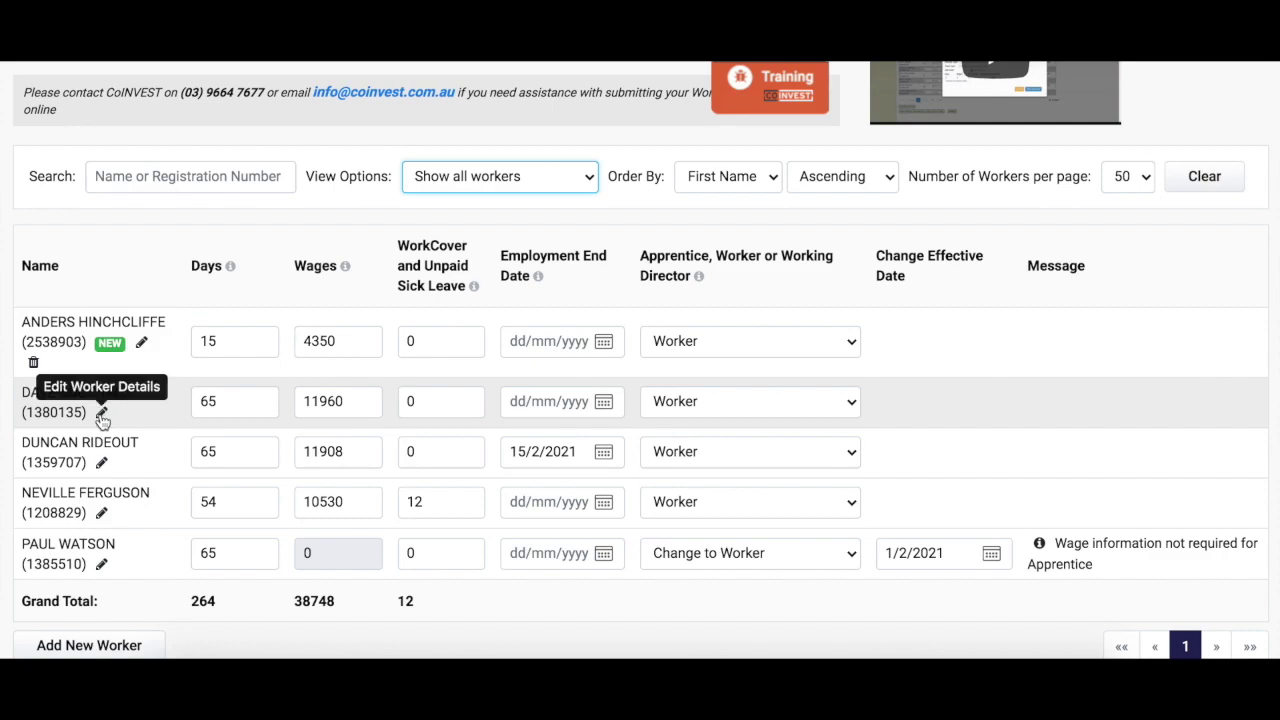
Correct the second worker's e-mail address and save, then edit the third worker's days
{"action": "left_click", "coordinate": [101, 414]}
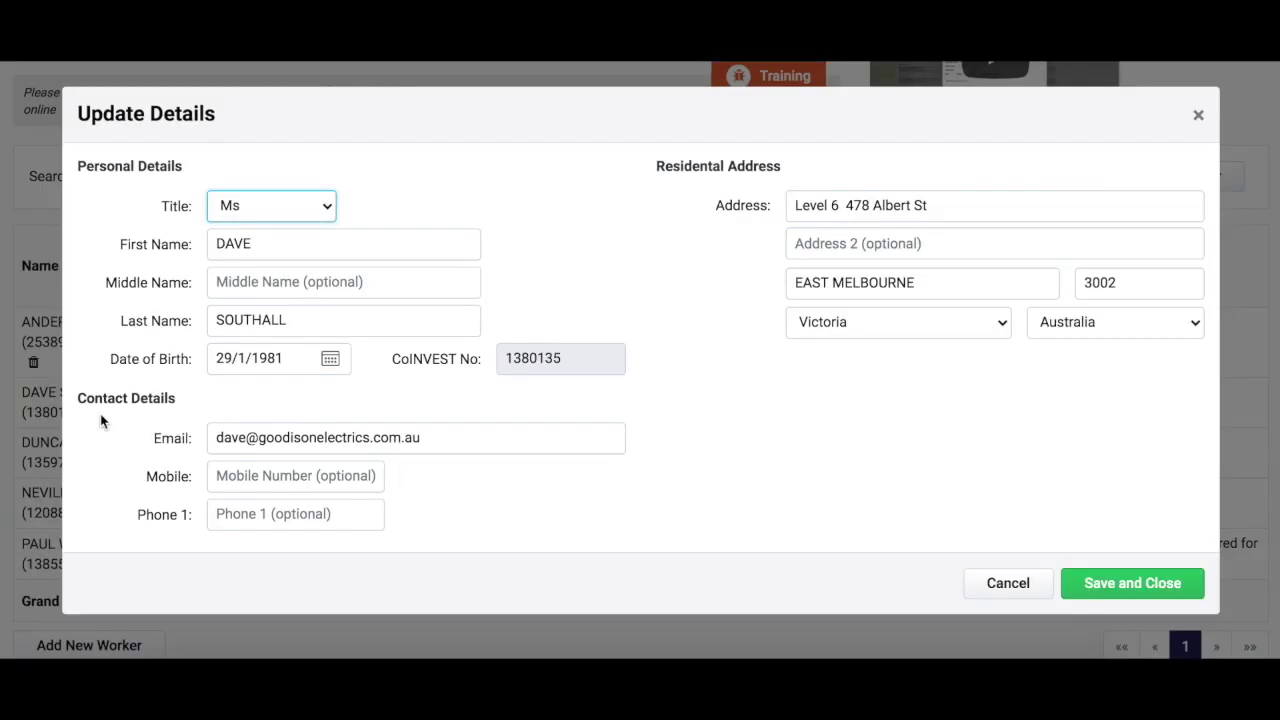
{"action": "left_click", "coordinate": [247, 438]}
{"action": "key", "text": "BackSpace"}
{"action": "type", "text": "id"}
{"action": "left_click", "coordinate": [1157, 585]}
{"action": "key", "text": "BackSpace"}
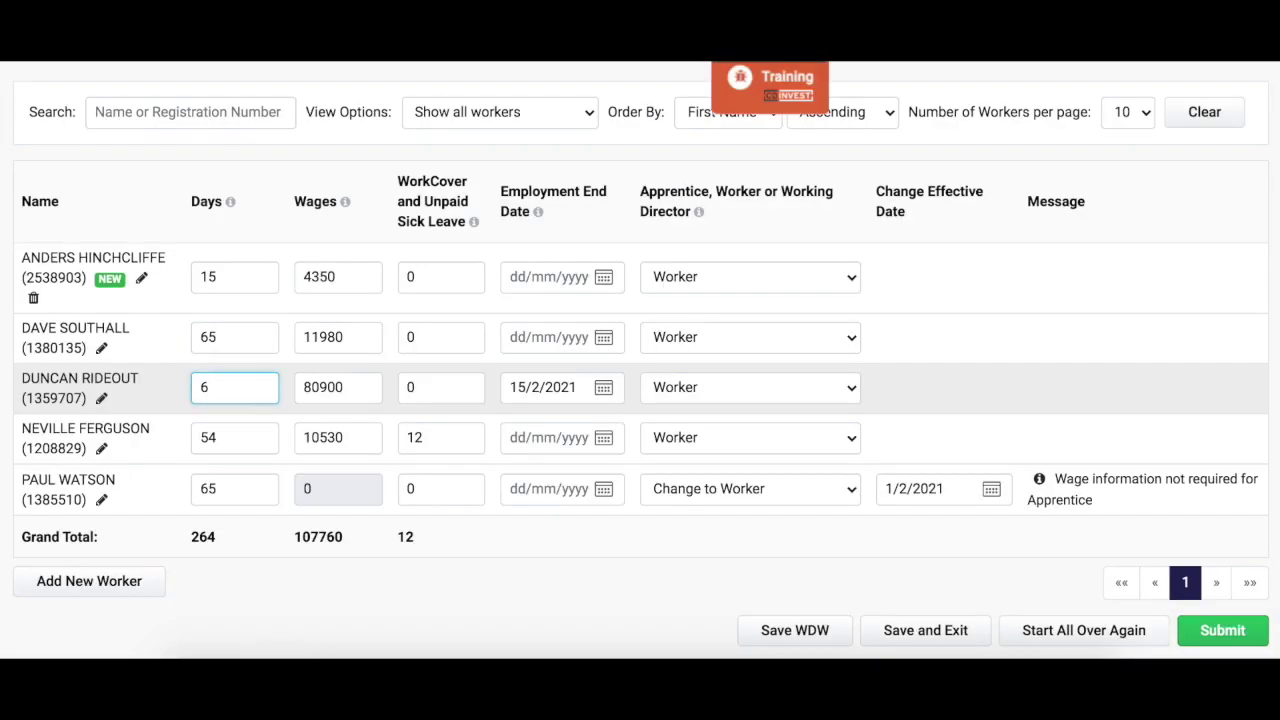
{"action": "key", "text": "Tab"}
{"action": "key", "text": "Tab"}
{"action": "key", "text": "Tab"}
{"action": "key", "text": "Tab"}
{"action": "key", "text": "Tab"}
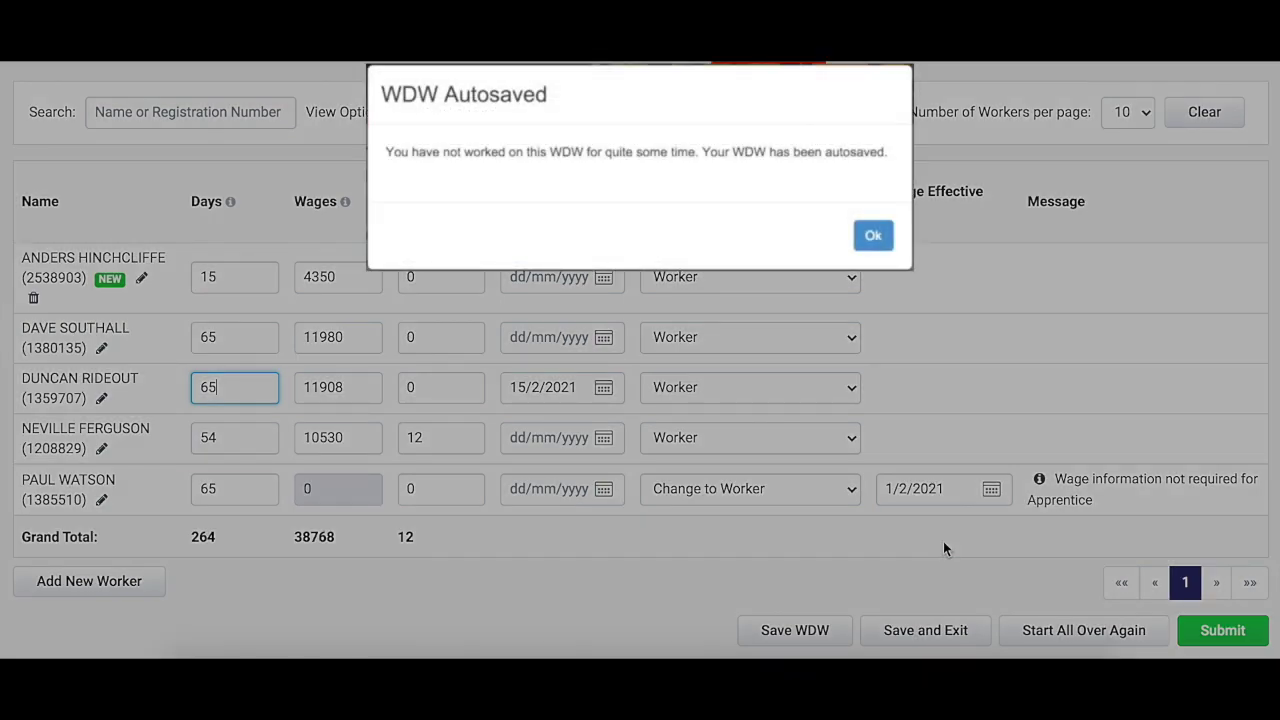
Dismiss the autosave notice and confirm Start All Over Again to reset the return
{"action": "key", "text": "Return"}
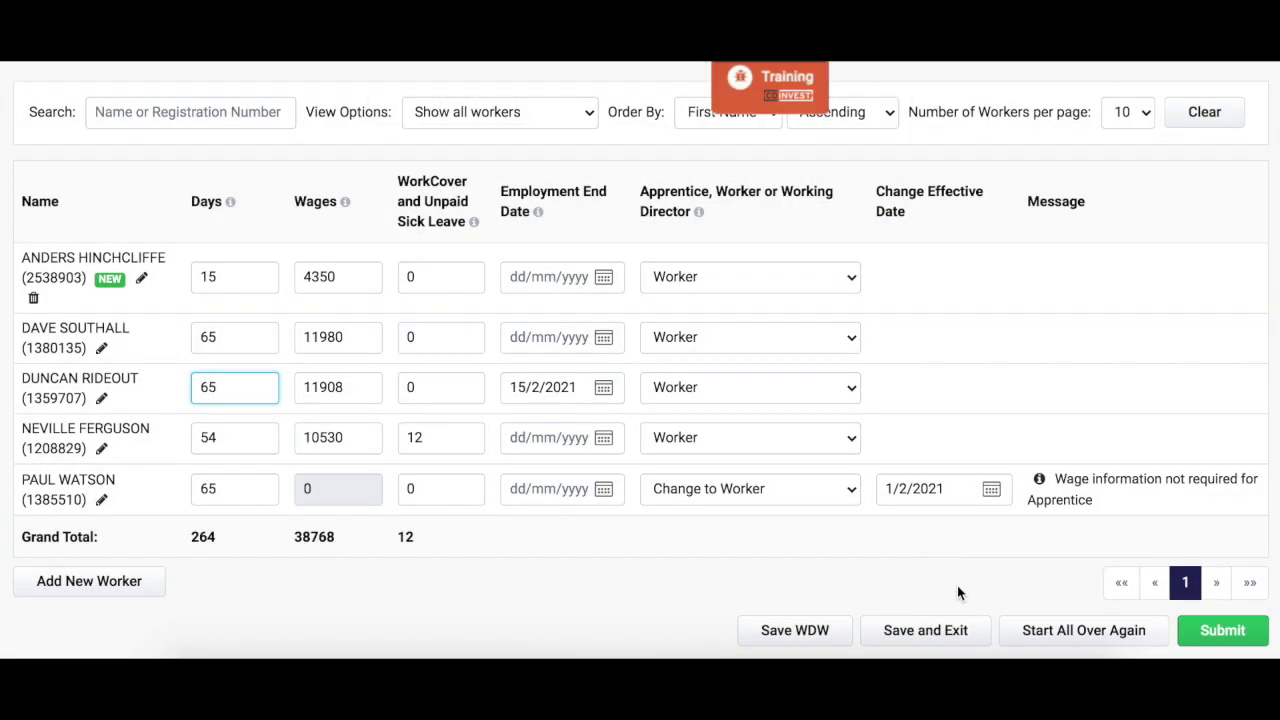
{"action": "left_click", "coordinate": [1036, 636]}
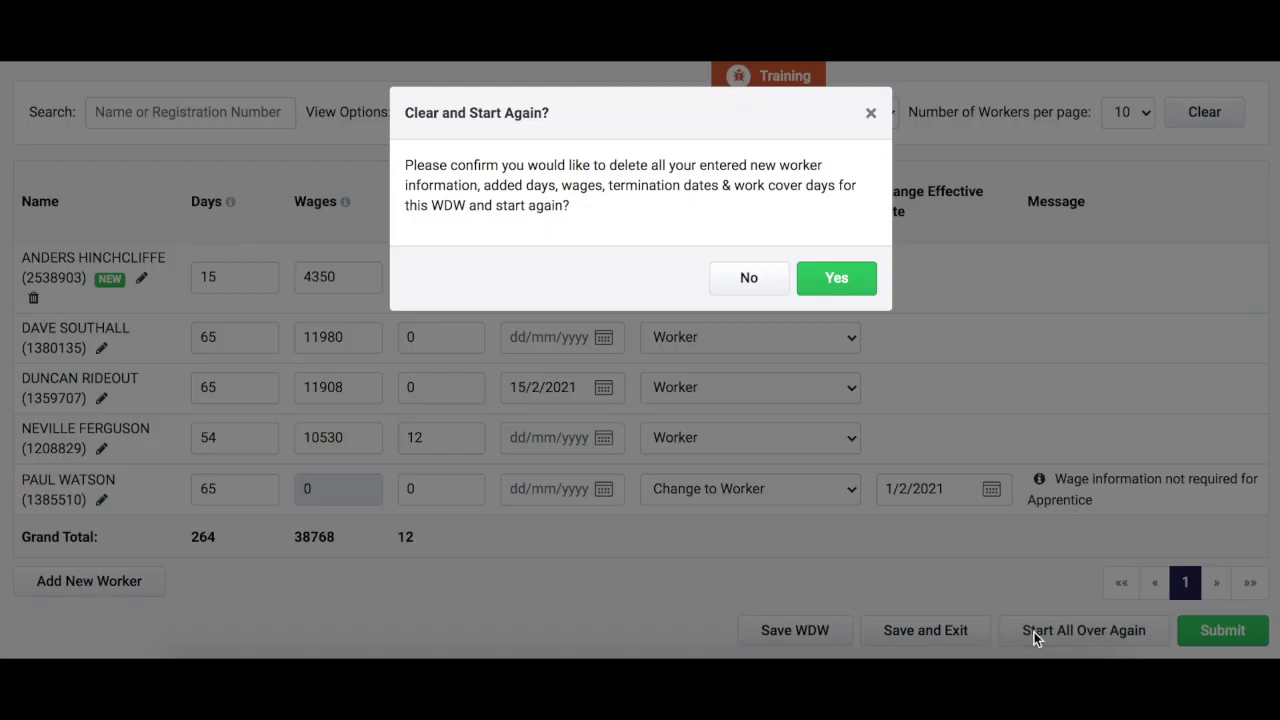
{"action": "left_click", "coordinate": [844, 280]}
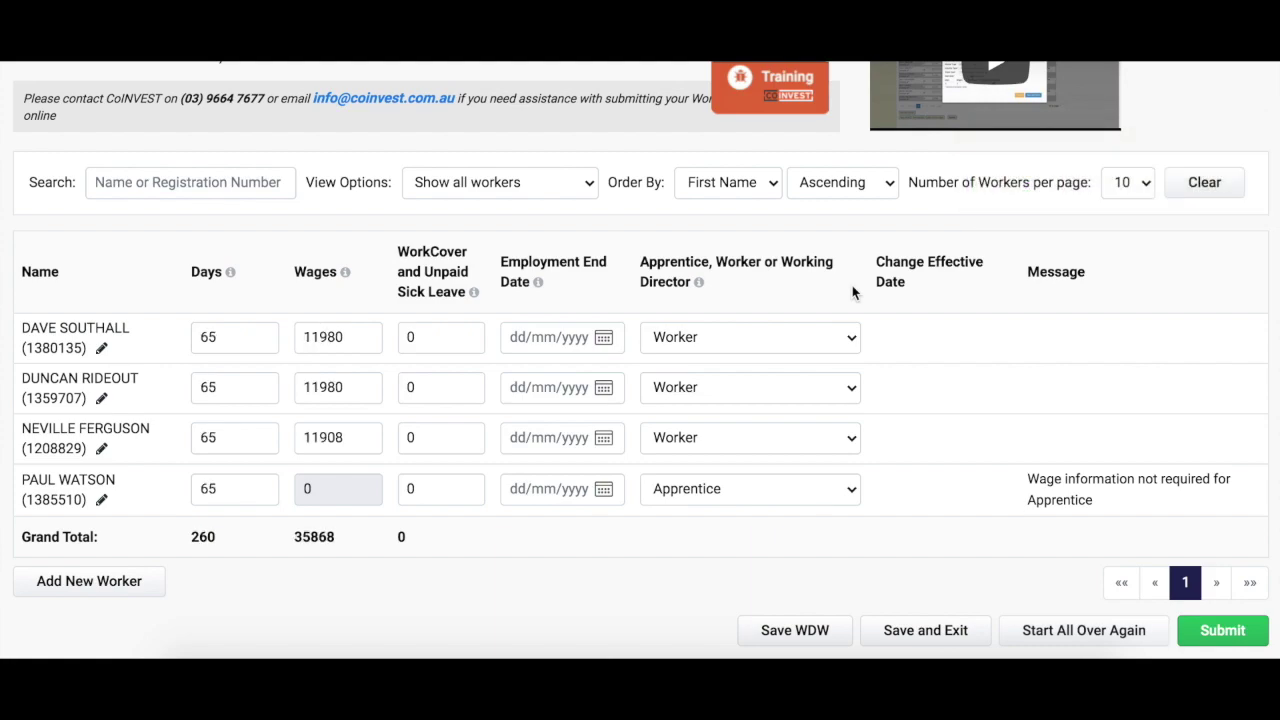
Submit the Jan–Mar 2021 return with the stored invoice e-mail and print its report
{"action": "left_click", "coordinate": [1221, 632]}
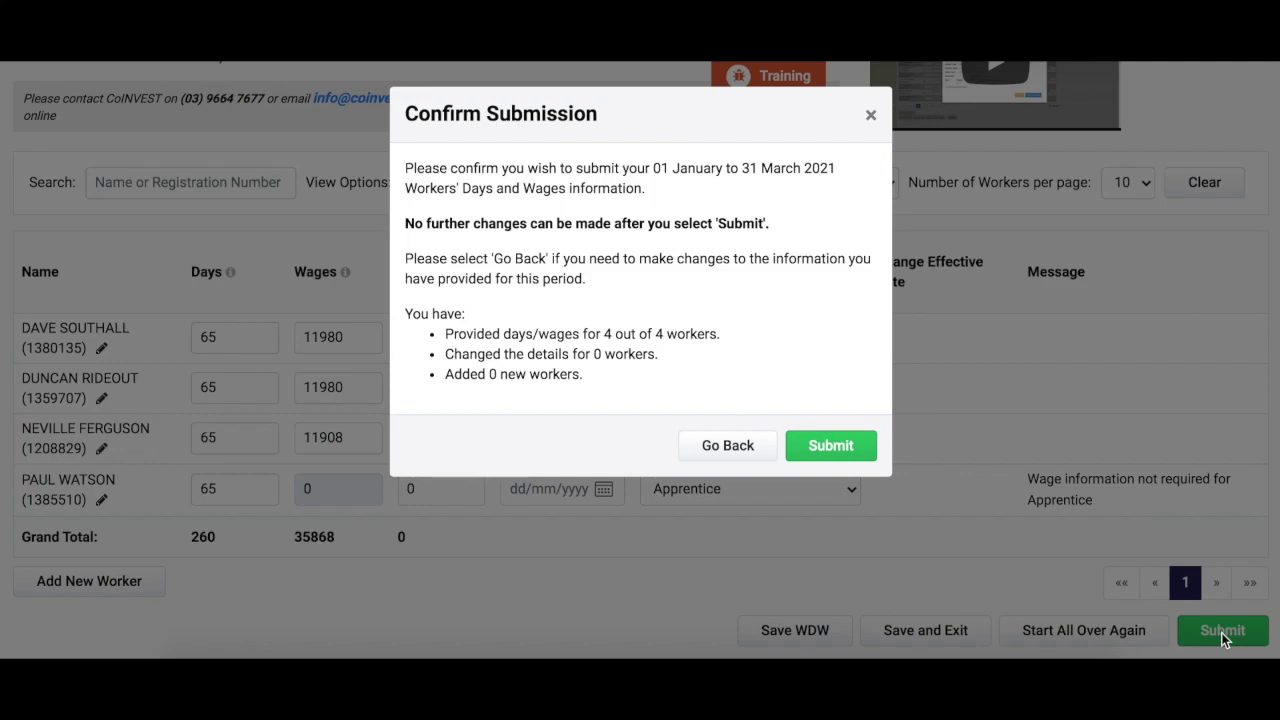
{"action": "left_click", "coordinate": [834, 450]}
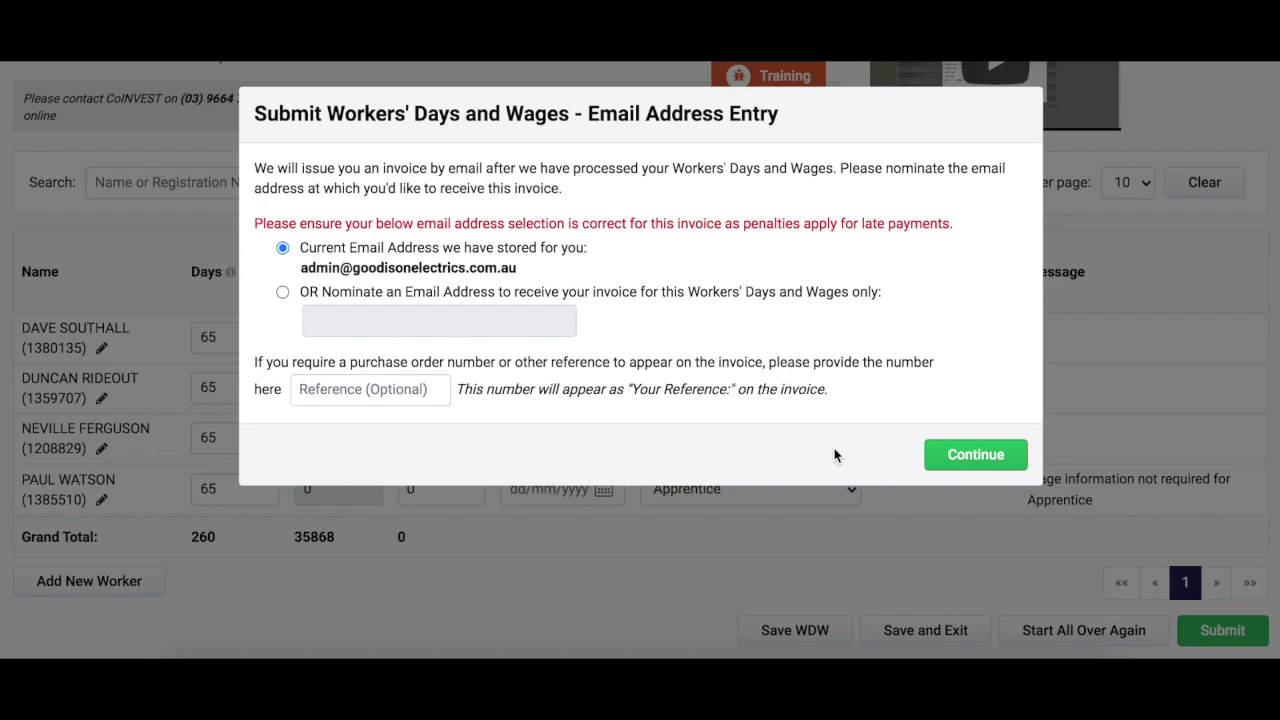
{"action": "left_click", "coordinate": [966, 458]}
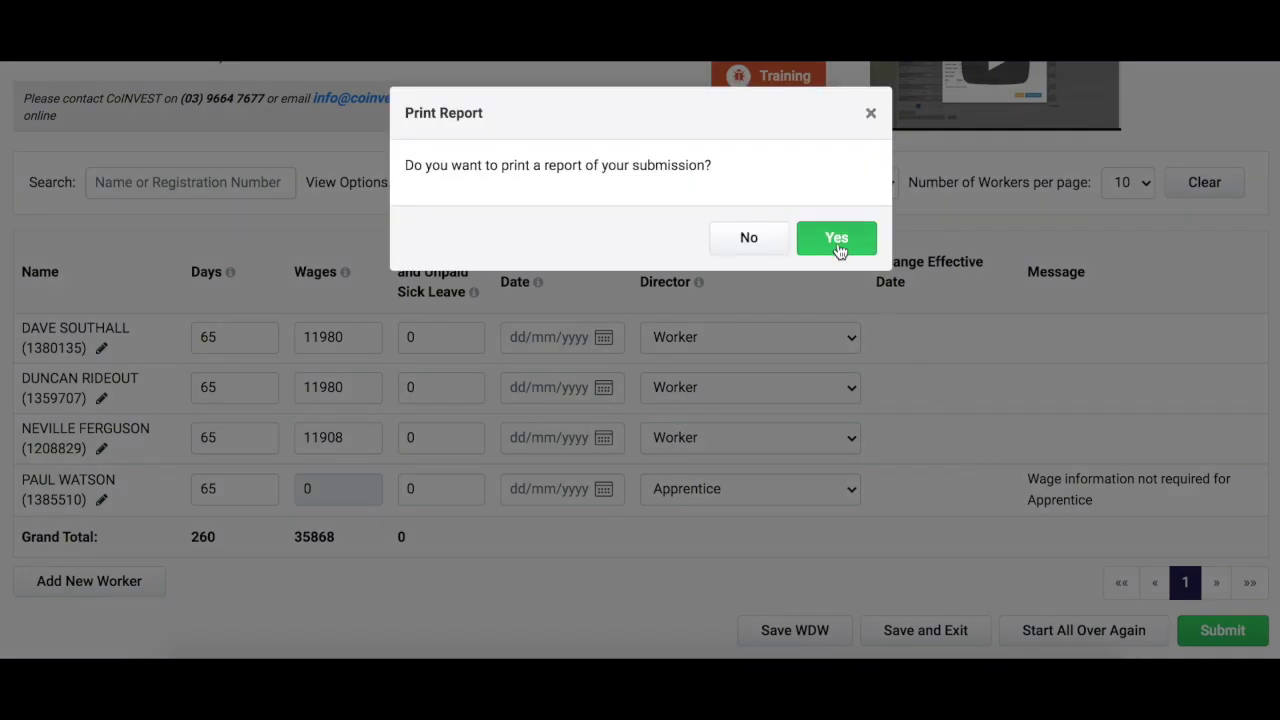
{"action": "left_click", "coordinate": [836, 240]}
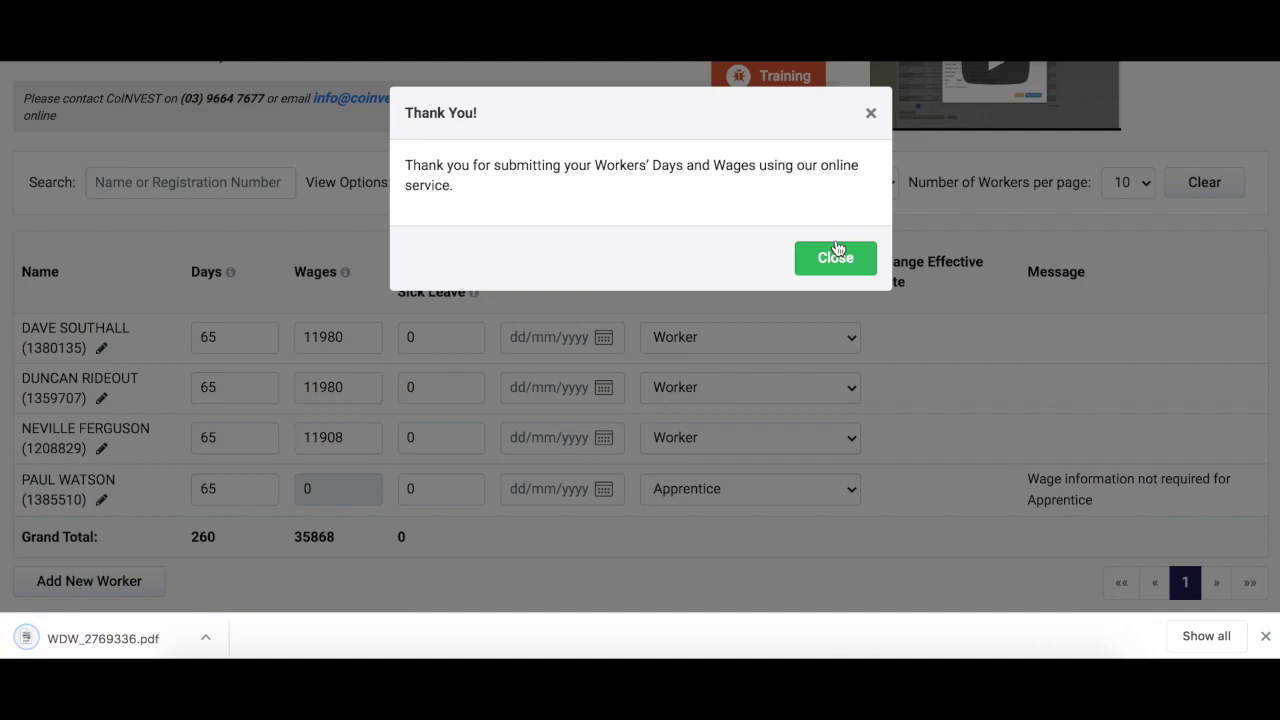
{"action": "left_click", "coordinate": [838, 250]}
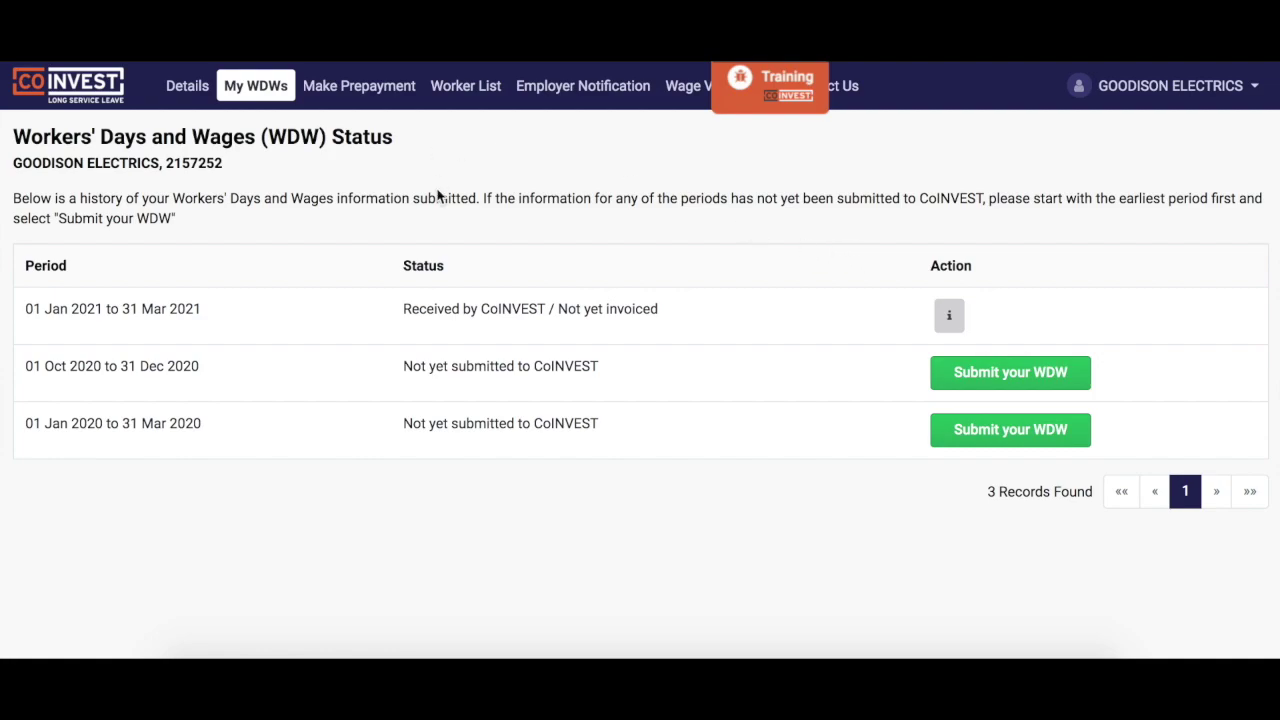
Open the info details for the 01 Jan 2021 to 31 Mar 2021 submission
{"action": "left_click", "coordinate": [949, 318]}
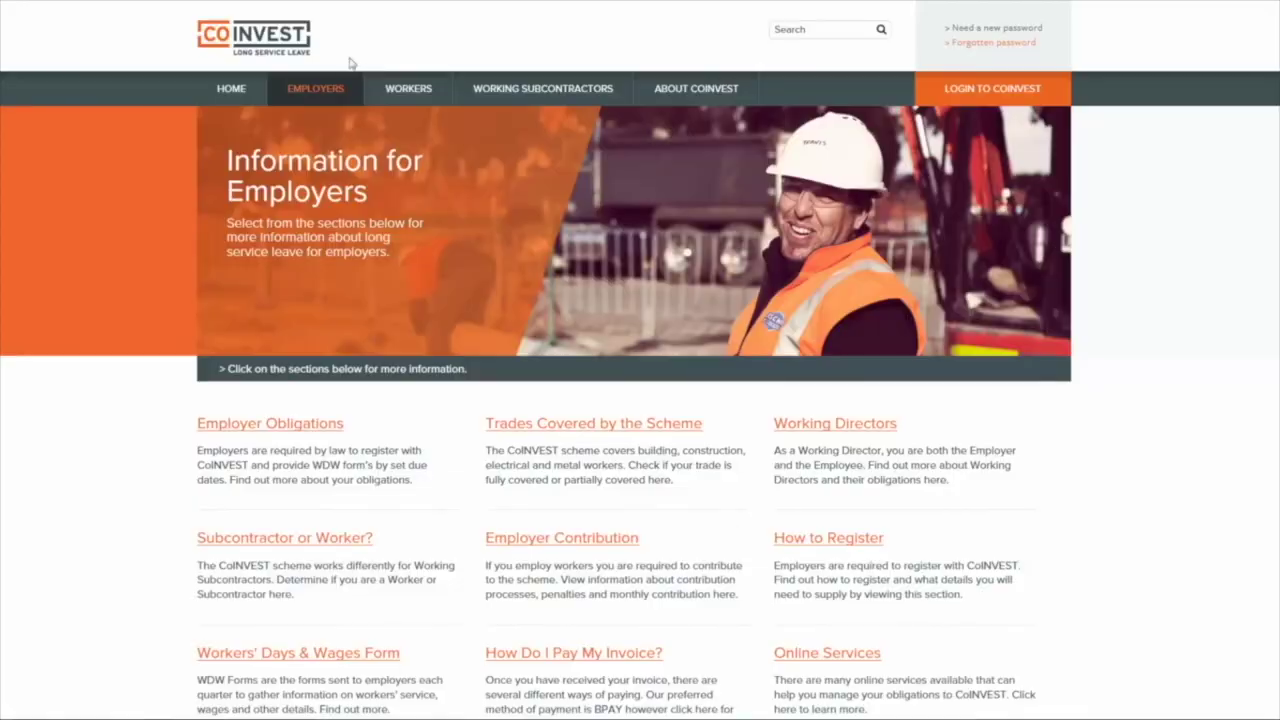
{"action": "mouse_move", "coordinate": [315, 88]}
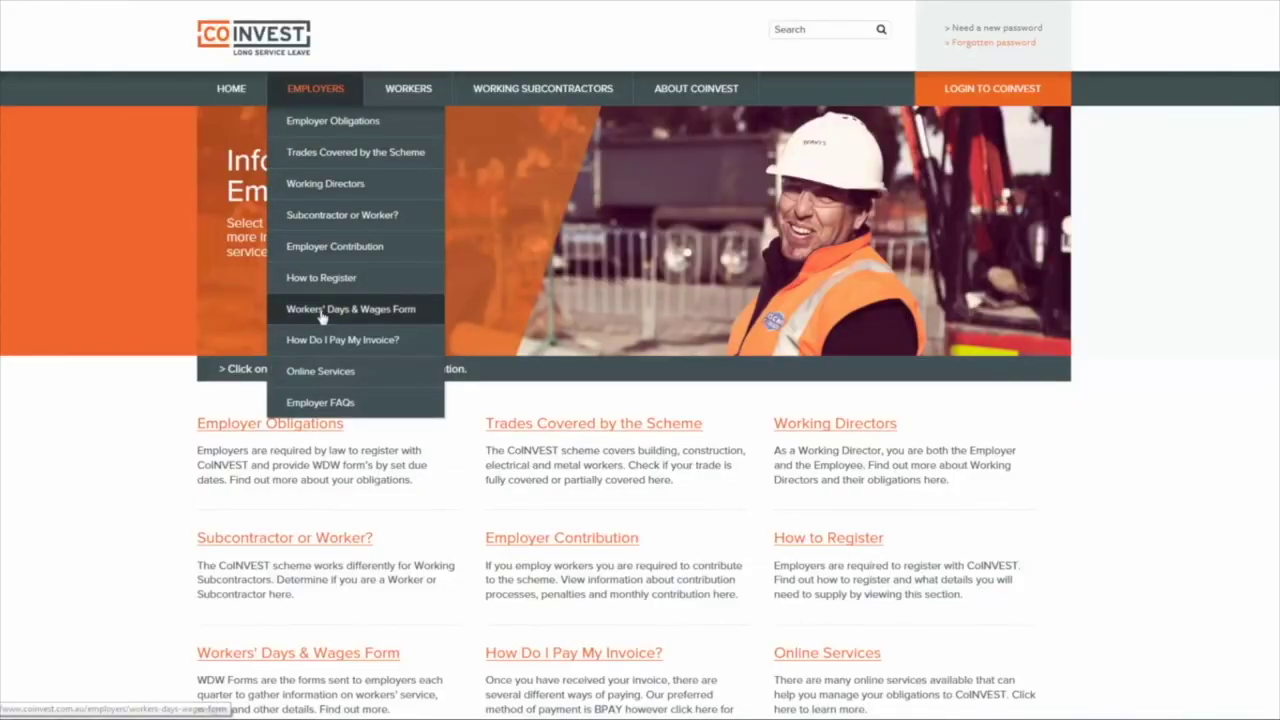
Open the Workers' Days & Wages Form guidance and expand Casual Workers and Two Thirds Rule
{"action": "left_click", "coordinate": [321, 312]}
{"action": "scroll", "coordinate": [640, 360], "scroll_direction": "down", "scroll_amount": 2}
{"action": "scroll", "coordinate": [742, 400], "scroll_direction": "down", "scroll_amount": 10}
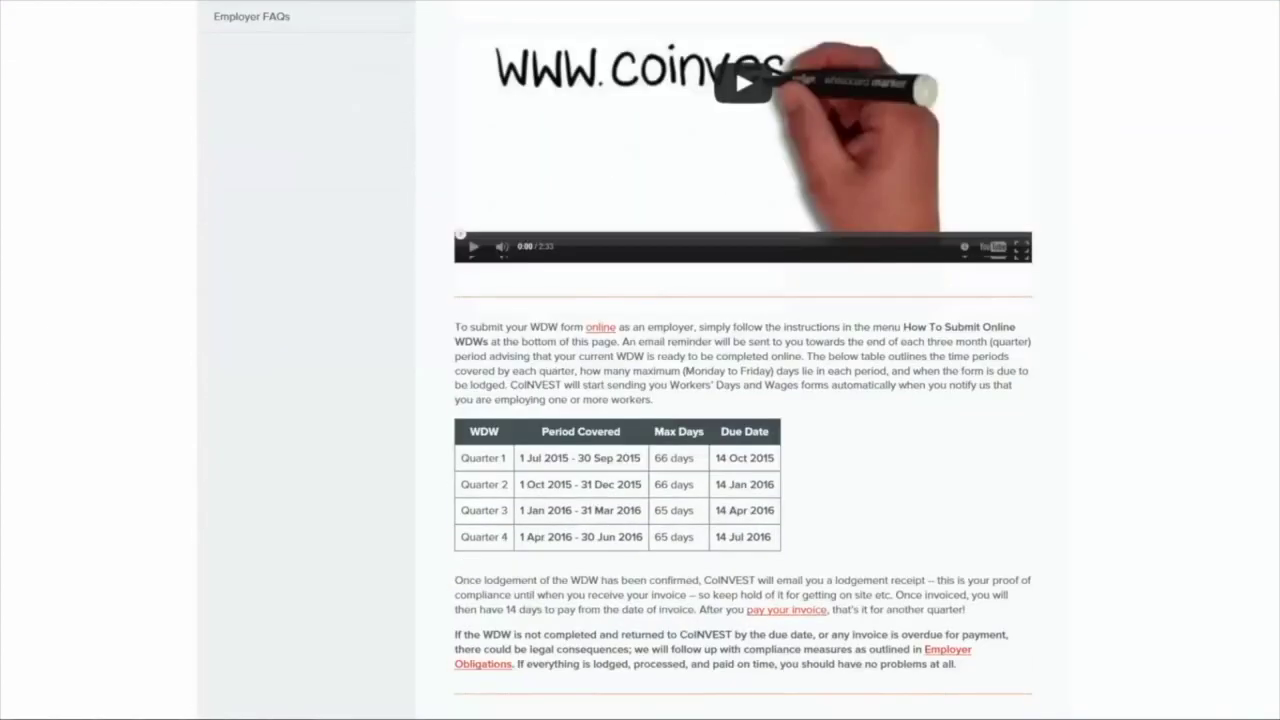
{"action": "scroll", "coordinate": [1046, 357], "scroll_direction": "down", "scroll_amount": 4}
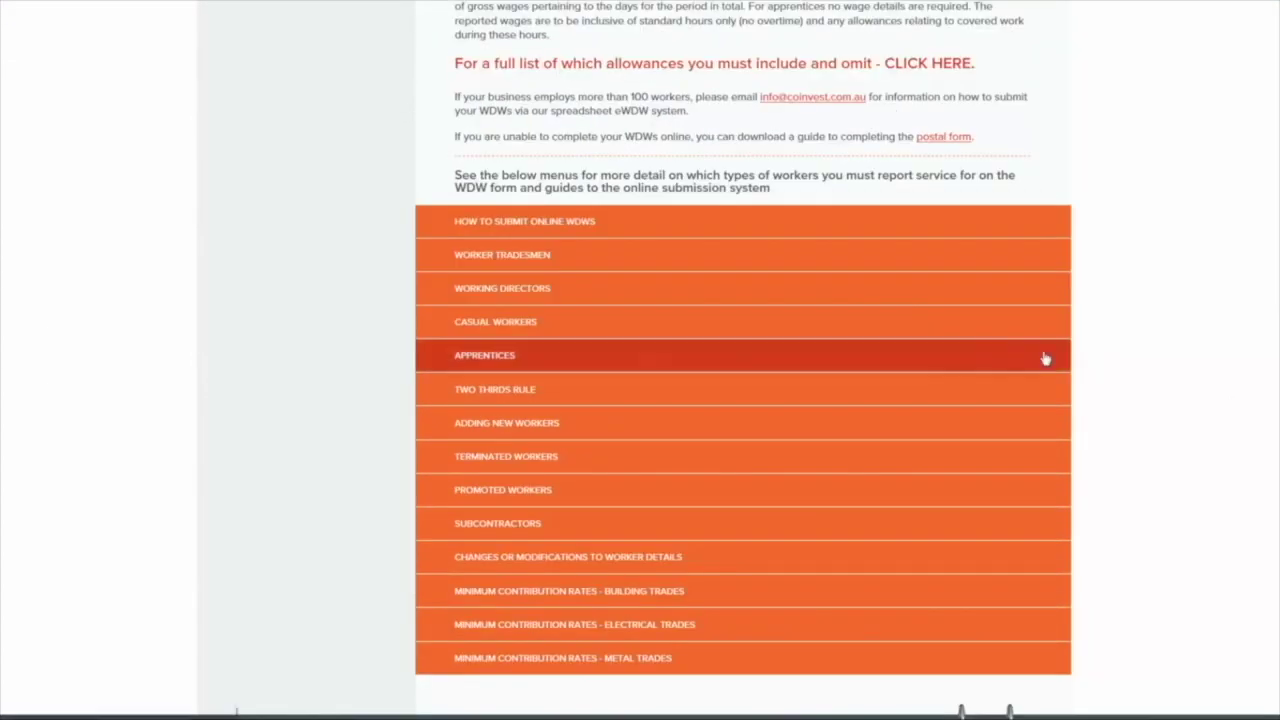
{"action": "left_click", "coordinate": [533, 322]}
{"action": "scroll", "coordinate": [1080, 323], "scroll_direction": "down", "scroll_amount": 10}
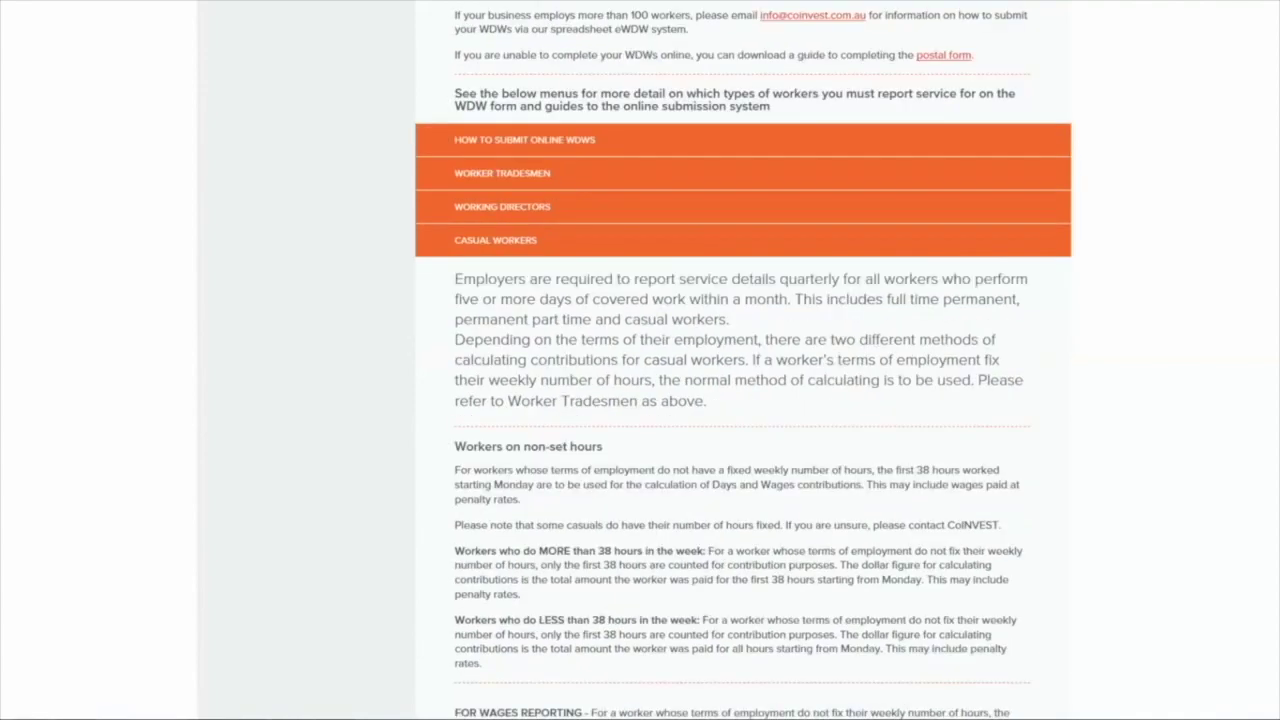
{"action": "scroll", "coordinate": [742, 360], "scroll_direction": "down", "scroll_amount": 9}
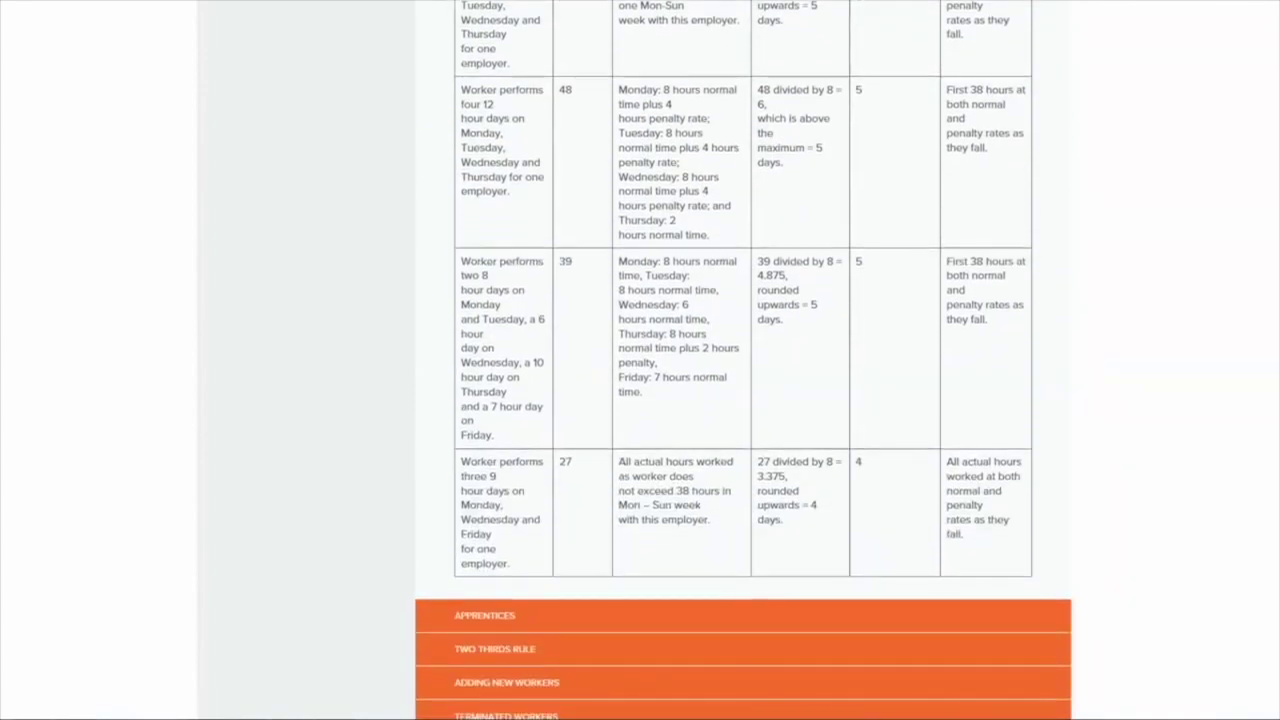
{"action": "left_click", "coordinate": [849, 414]}
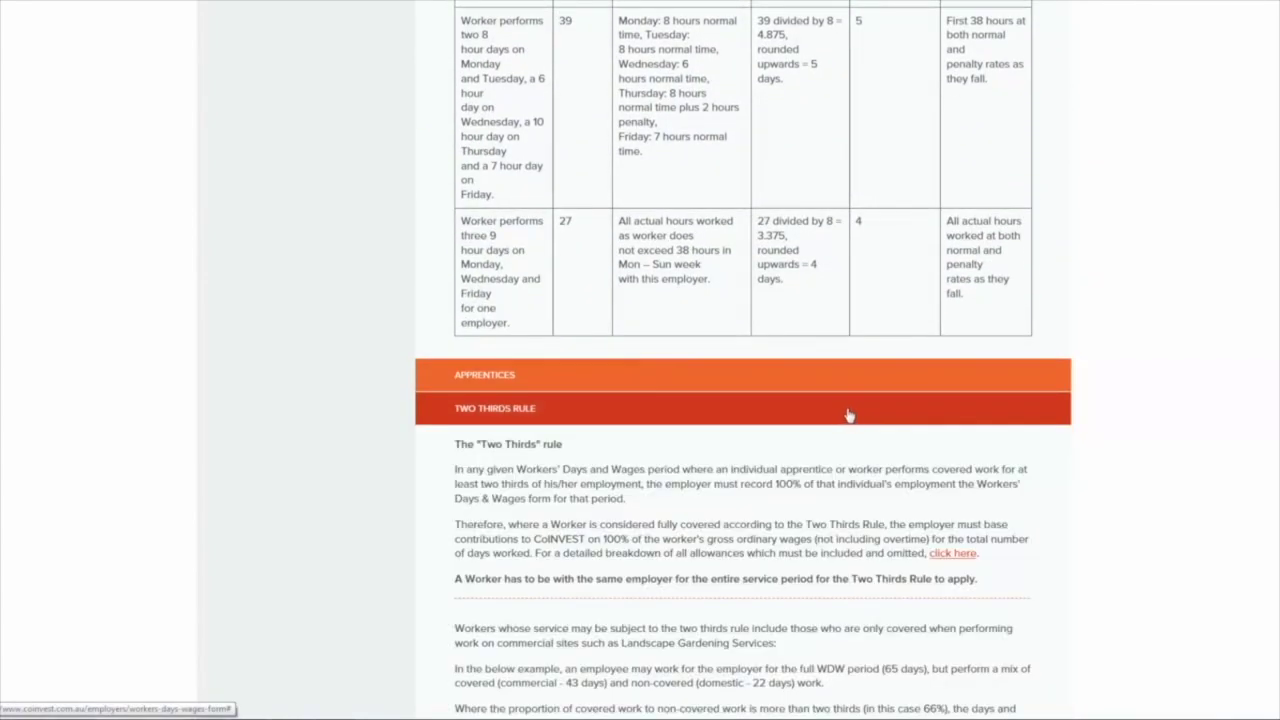
Expand Minimum Contribution Rates – Electrical Trades to read the weekly and daily rates
{"action": "scroll", "coordinate": [1255, 418], "scroll_direction": "down", "scroll_amount": 1}
{"action": "scroll", "coordinate": [742, 360], "scroll_direction": "down", "scroll_amount": 5}
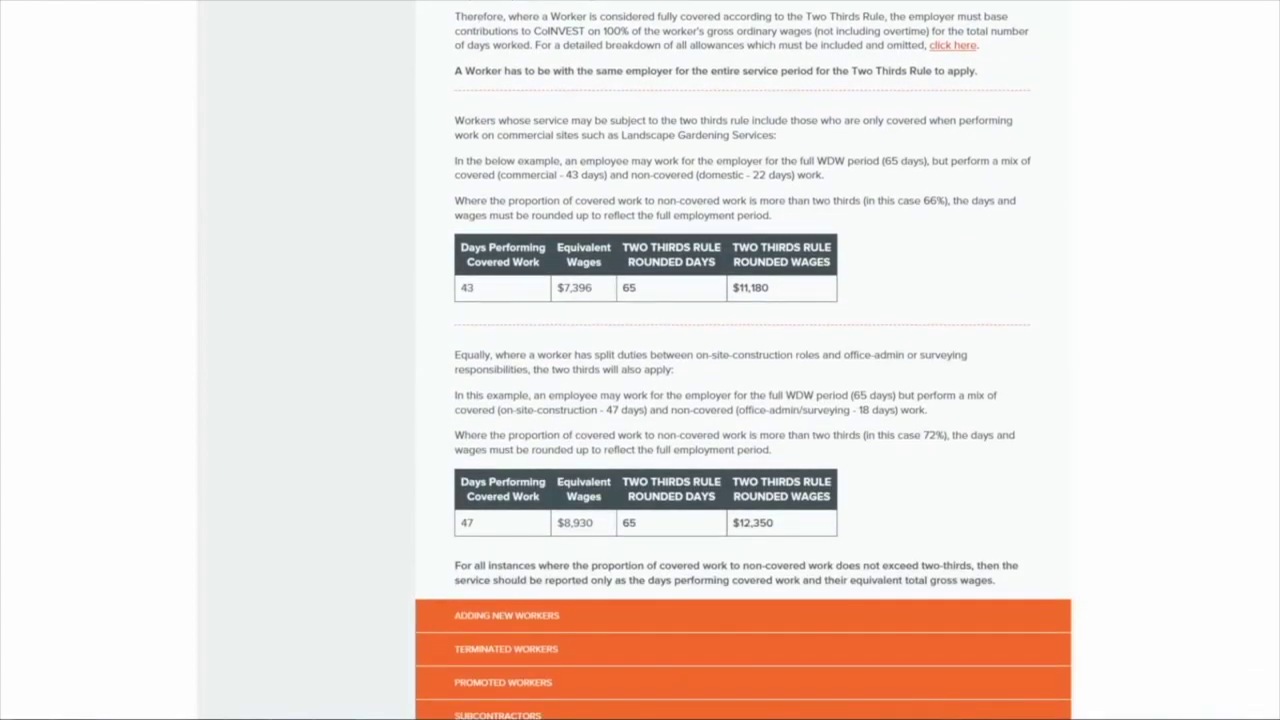
{"action": "scroll", "coordinate": [1260, 552], "scroll_direction": "down", "scroll_amount": 3}
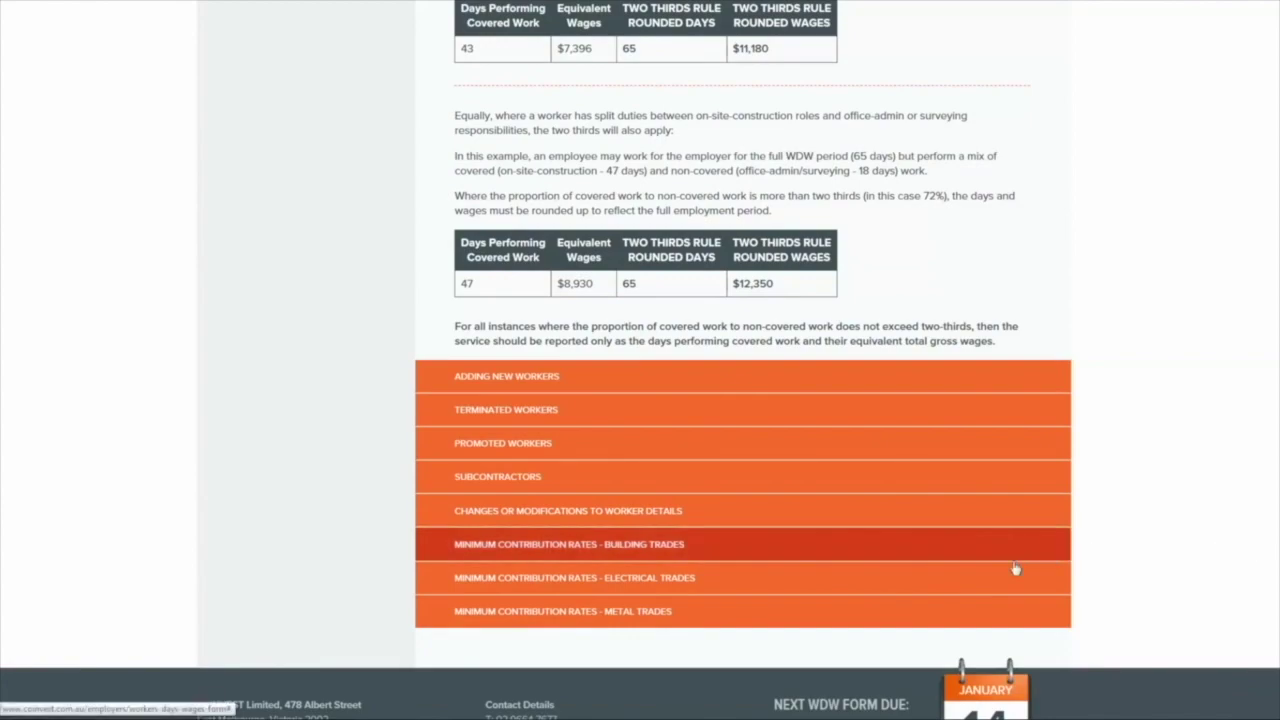
{"action": "left_click", "coordinate": [1012, 574]}
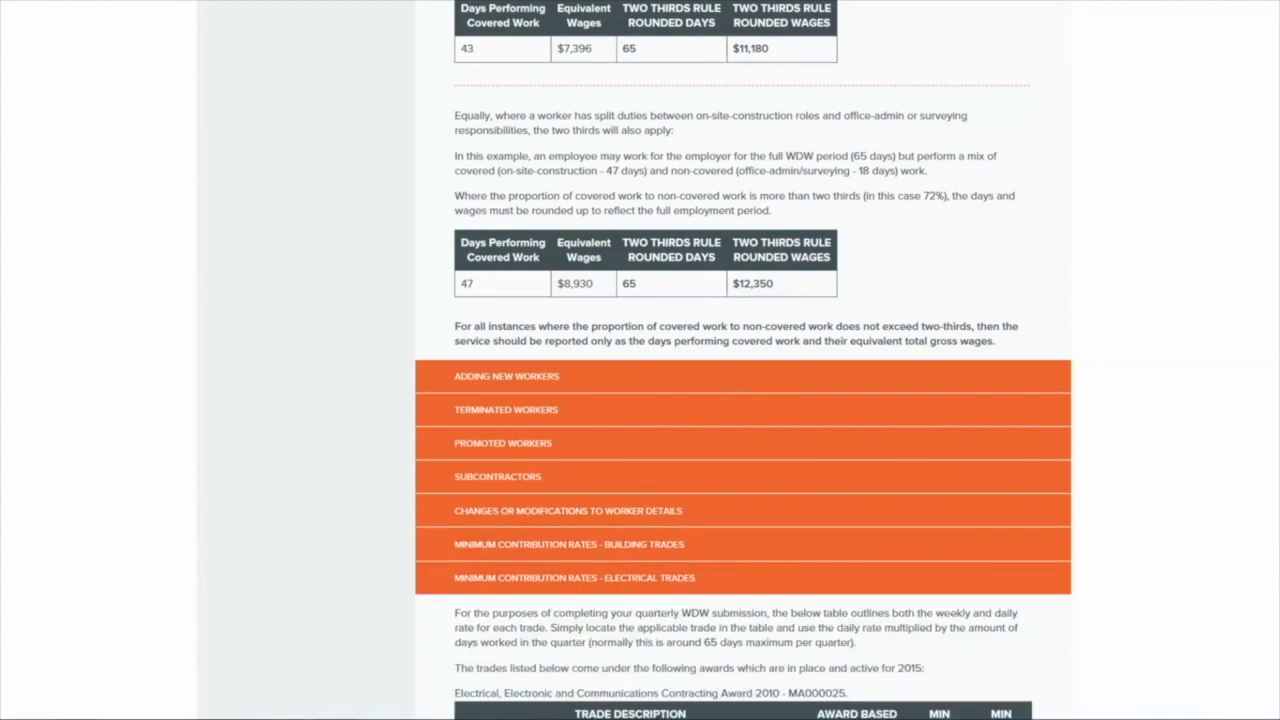
{"action": "scroll", "coordinate": [744, 360], "scroll_direction": "down", "scroll_amount": 4}
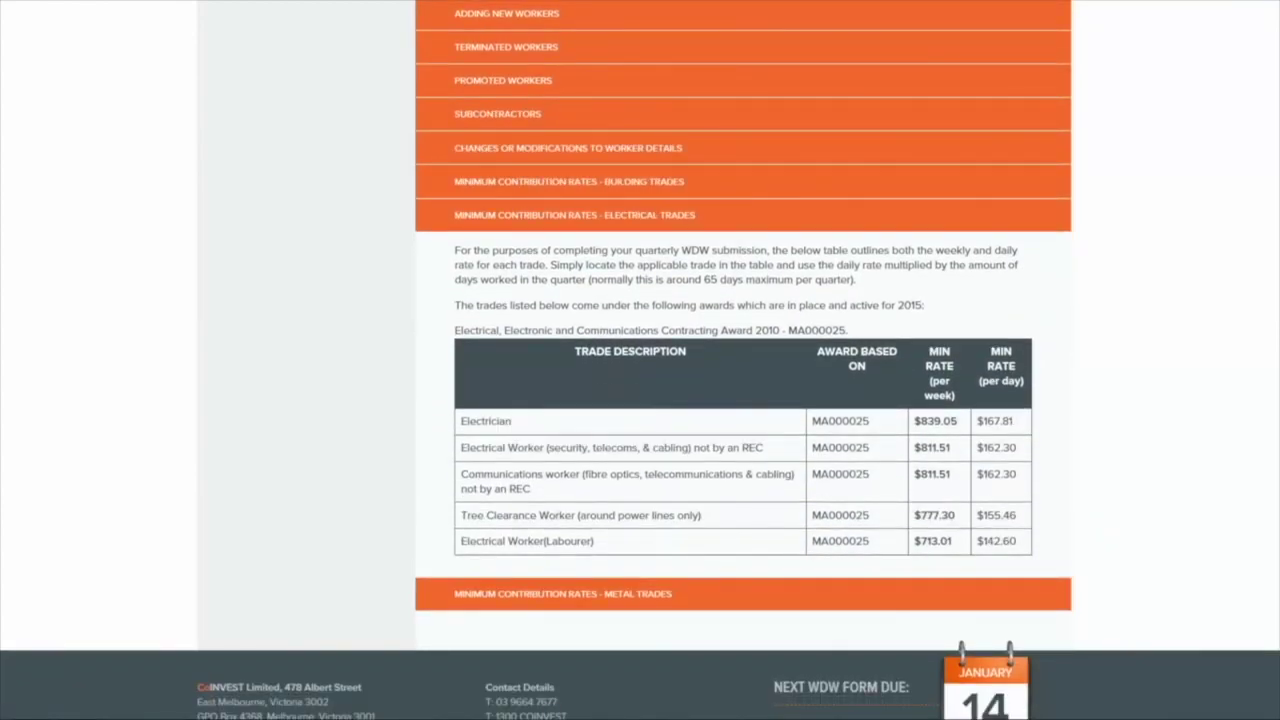